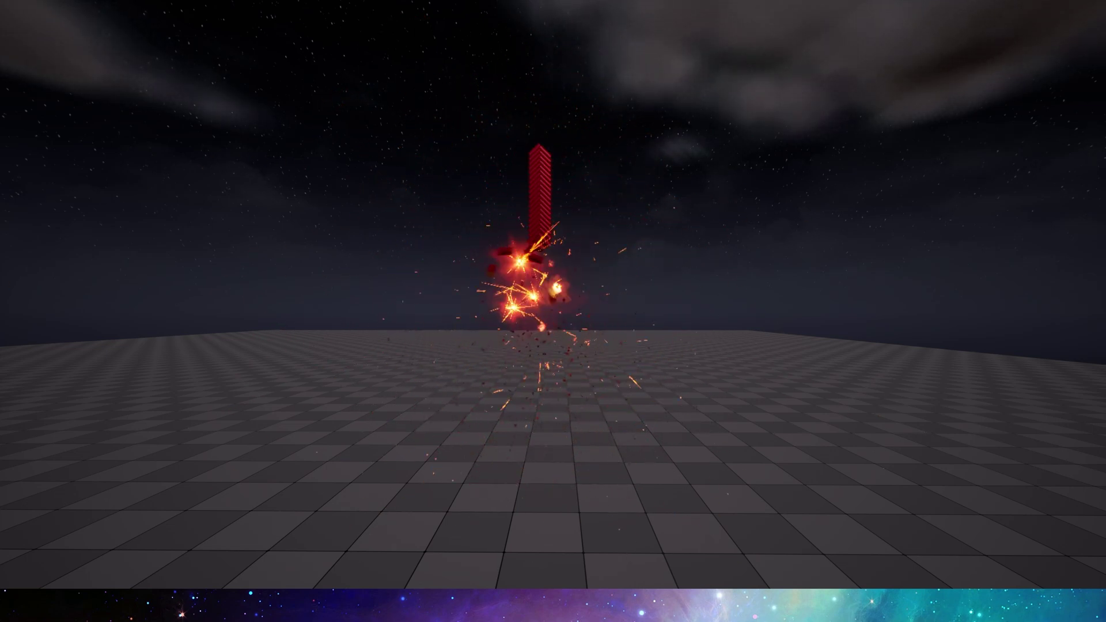
Stop the play session and replay the NS_Boom effect in the level by resetting it several times.
{"action": "key", "text": "Escape"}
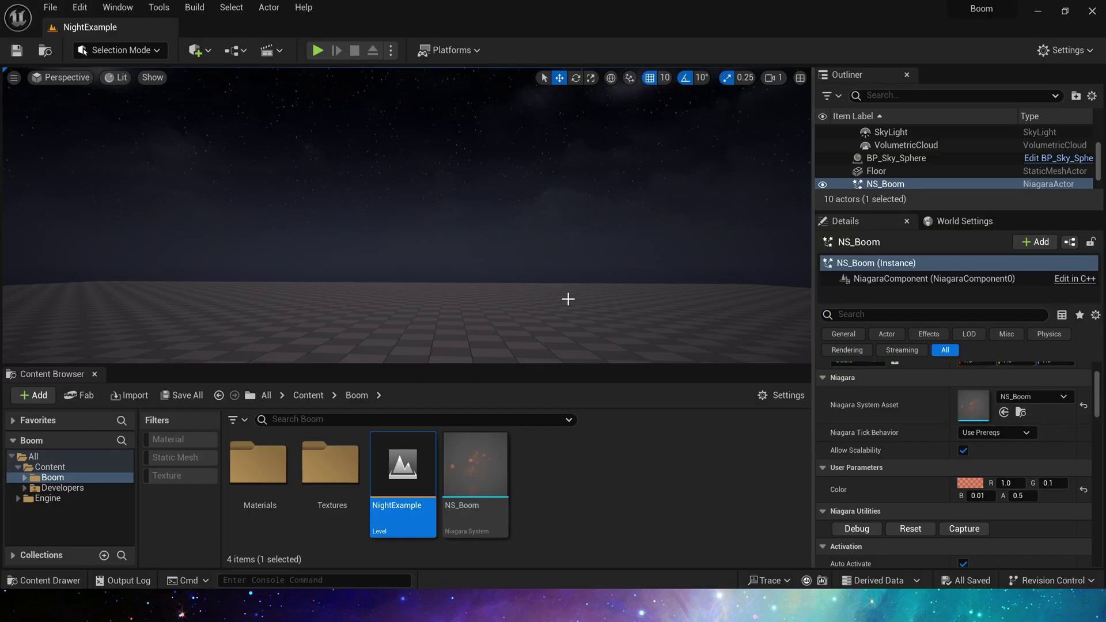
{"action": "left_click", "coordinate": [502, 470]}
{"action": "left_click", "coordinate": [916, 529]}
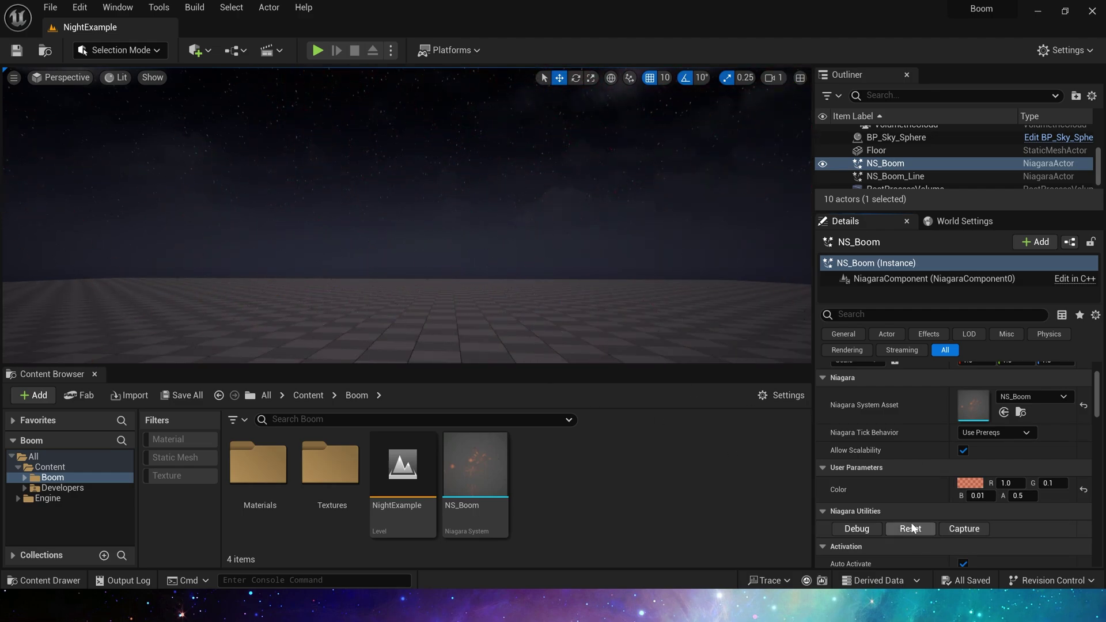
{"action": "left_click", "coordinate": [910, 529]}
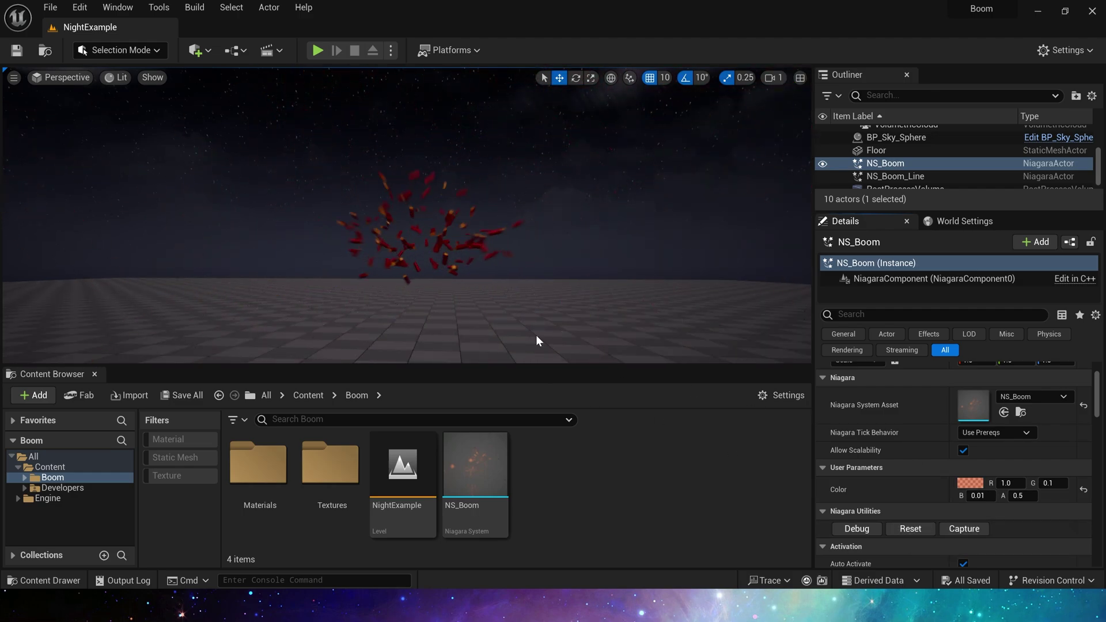
{"action": "left_click", "coordinate": [913, 528]}
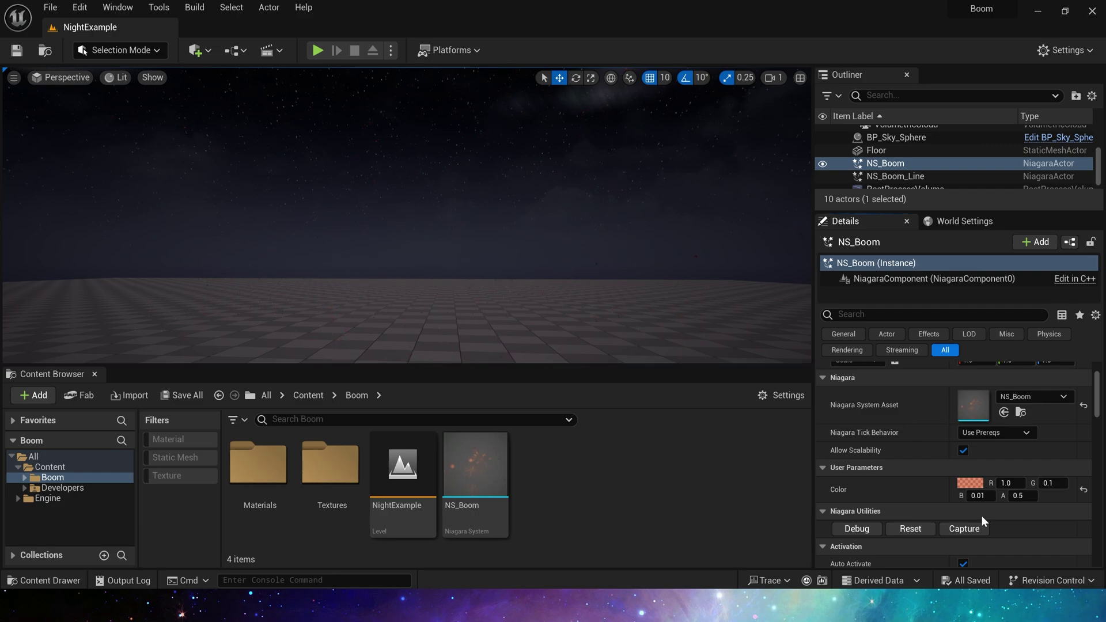
{"action": "left_click", "coordinate": [910, 529]}
Open the NS_Boom Niagara system from the Boom folder for editing.
{"action": "left_click", "coordinate": [500, 436]}
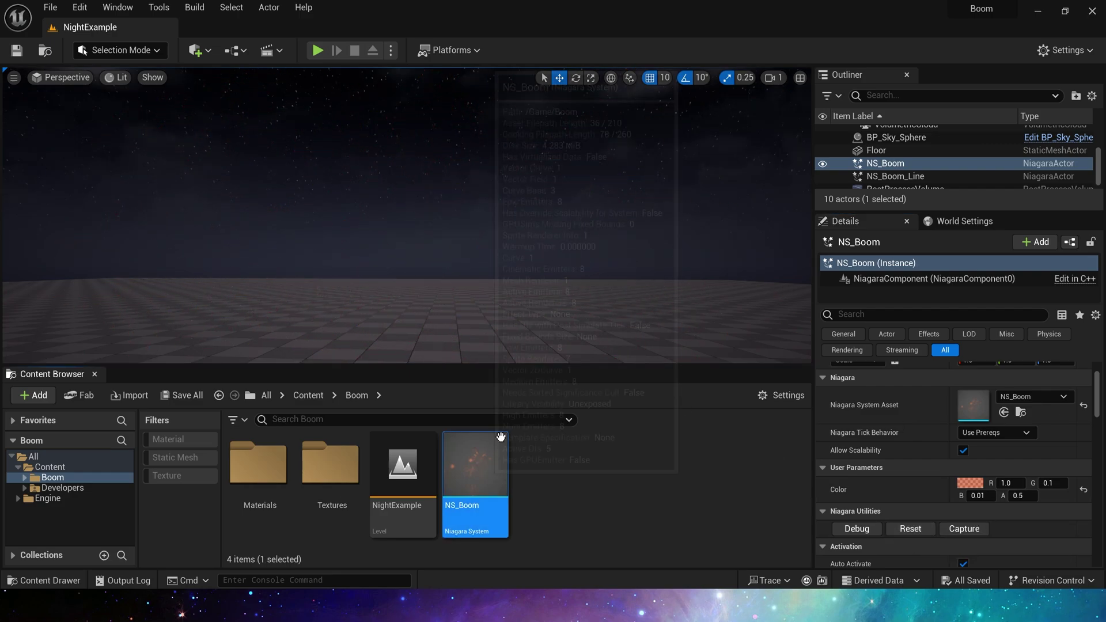
{"action": "double_click", "coordinate": [500, 436]}
{"action": "left_click", "coordinate": [482, 368]}
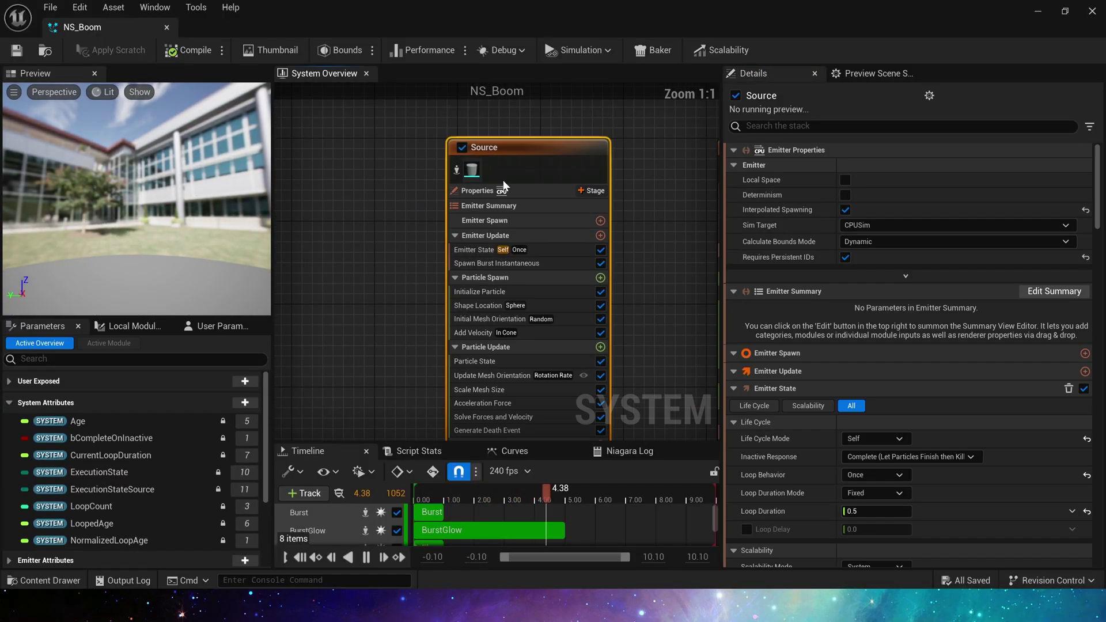
Examine the emitters of the NS_Boom system and the module stack of the Source emitter.
{"action": "left_click_drag", "start_coordinate": [543, 162], "coordinate": [481, 161]}
{"action": "left_click", "coordinate": [596, 178]}
{"action": "scroll", "coordinate": [595, 178], "scroll_direction": "down", "scroll_amount": 4}
{"action": "right_click_drag", "start_coordinate": [631, 153], "coordinate": [467, 138]}
{"action": "left_click_drag", "start_coordinate": [463, 118], "coordinate": [639, 375]}
{"action": "right_click_drag", "start_coordinate": [403, 134], "coordinate": [714, 151]}
{"action": "scroll", "coordinate": [434, 155], "scroll_direction": "up", "scroll_amount": 3}
{"action": "left_click_drag", "start_coordinate": [319, 104], "coordinate": [489, 347]}
{"action": "right_click_drag", "start_coordinate": [507, 199], "coordinate": [577, 269]}
{"action": "left_click", "coordinate": [490, 299]}
{"action": "scroll", "coordinate": [521, 244], "scroll_direction": "up", "scroll_amount": 1}
{"action": "scroll", "coordinate": [530, 232], "scroll_direction": "down", "scroll_amount": 1}
{"action": "left_click_drag", "start_coordinate": [380, 107], "coordinate": [641, 418]}
{"action": "right_click_drag", "start_coordinate": [487, 200], "coordinate": [521, 259]}
{"action": "right_click_drag", "start_coordinate": [617, 403], "coordinate": [617, 105]}
{"action": "right_click_drag", "start_coordinate": [617, 276], "coordinate": [600, 408]}
{"action": "scroll", "coordinate": [420, 280], "scroll_direction": "down", "scroll_amount": 2}
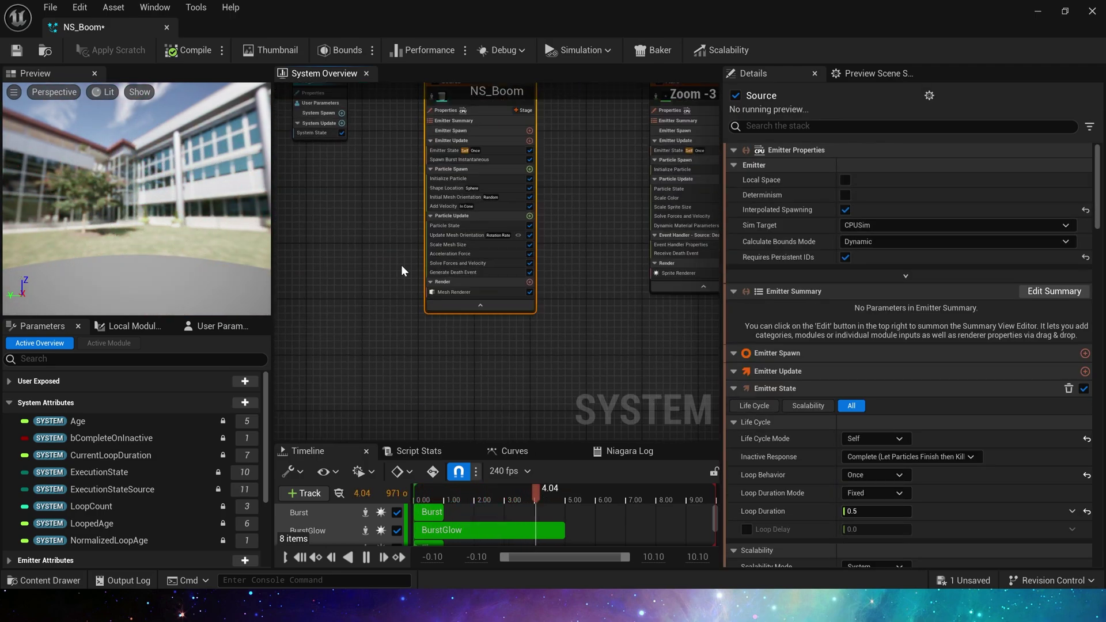
{"action": "right_click_drag", "start_coordinate": [375, 183], "coordinate": [365, 262]}
{"action": "scroll", "coordinate": [422, 292], "scroll_direction": "up", "scroll_amount": 3}
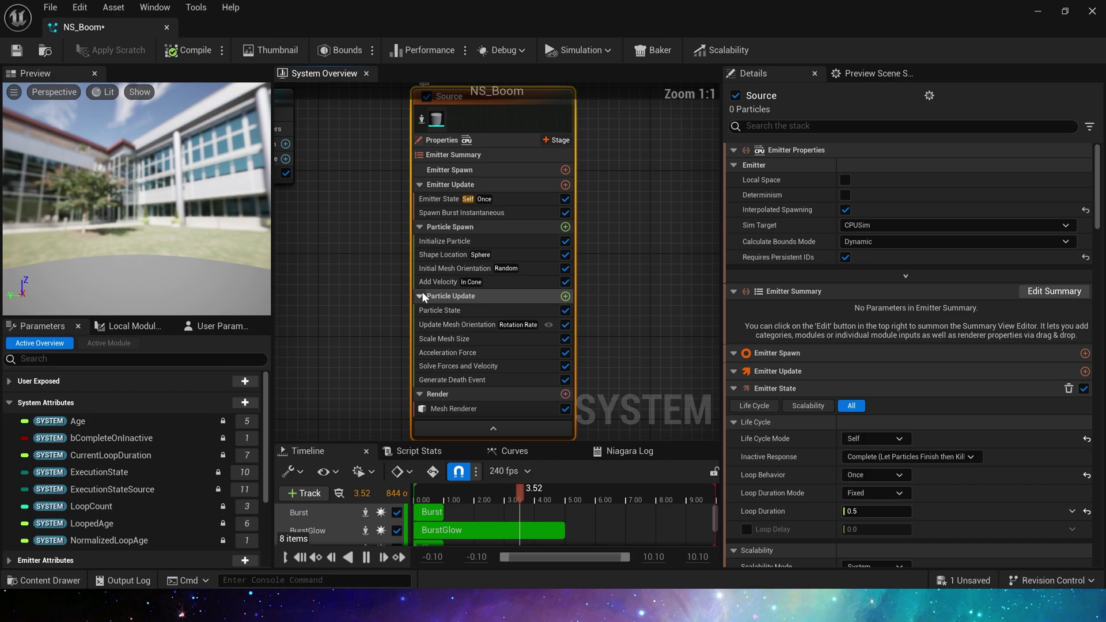
Disable the Add Velocity, Scale Mesh Size and Acceleration Force modules in the Source emitter.
{"action": "right_click_drag", "start_coordinate": [422, 292], "coordinate": [411, 216]}
{"action": "left_click", "coordinate": [556, 215]}
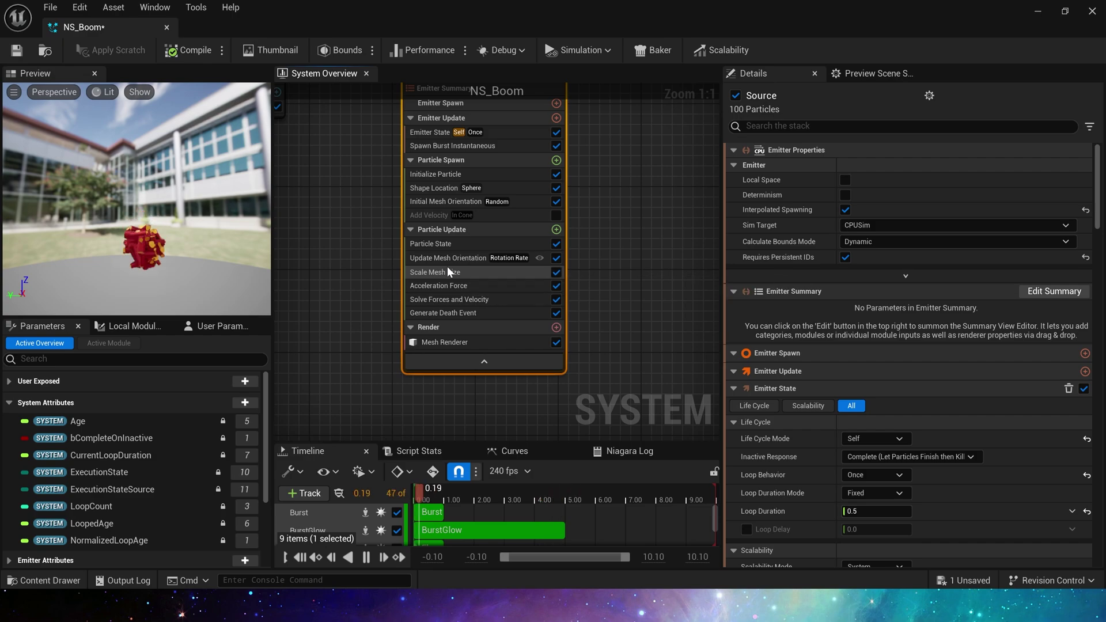
{"action": "left_click", "coordinate": [468, 276]}
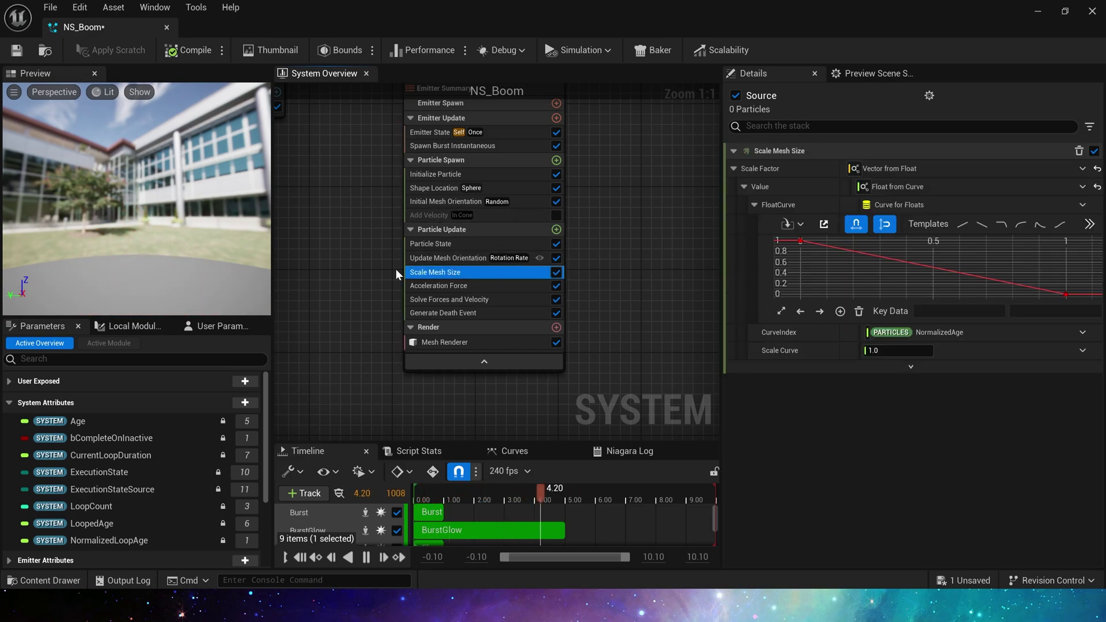
{"action": "left_click", "coordinate": [556, 272]}
{"action": "left_click", "coordinate": [456, 286]}
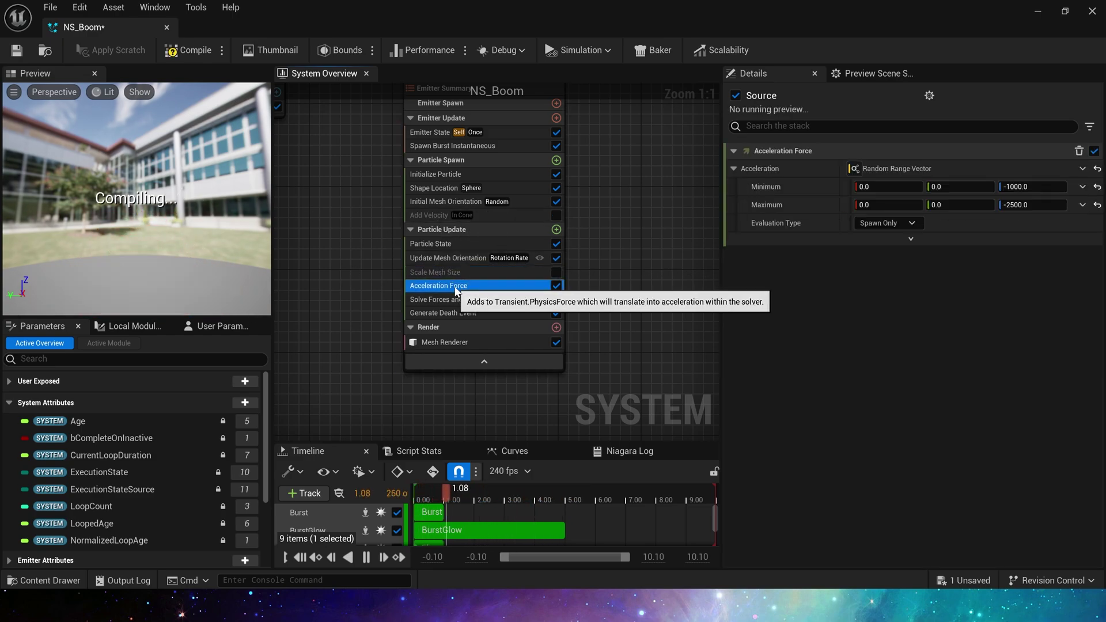
{"action": "left_click", "coordinate": [556, 286]}
Enable Position Offset in the Source emitter's Initialize Particle module and drive it with a Make Vector input.
{"action": "left_click", "coordinate": [425, 173]}
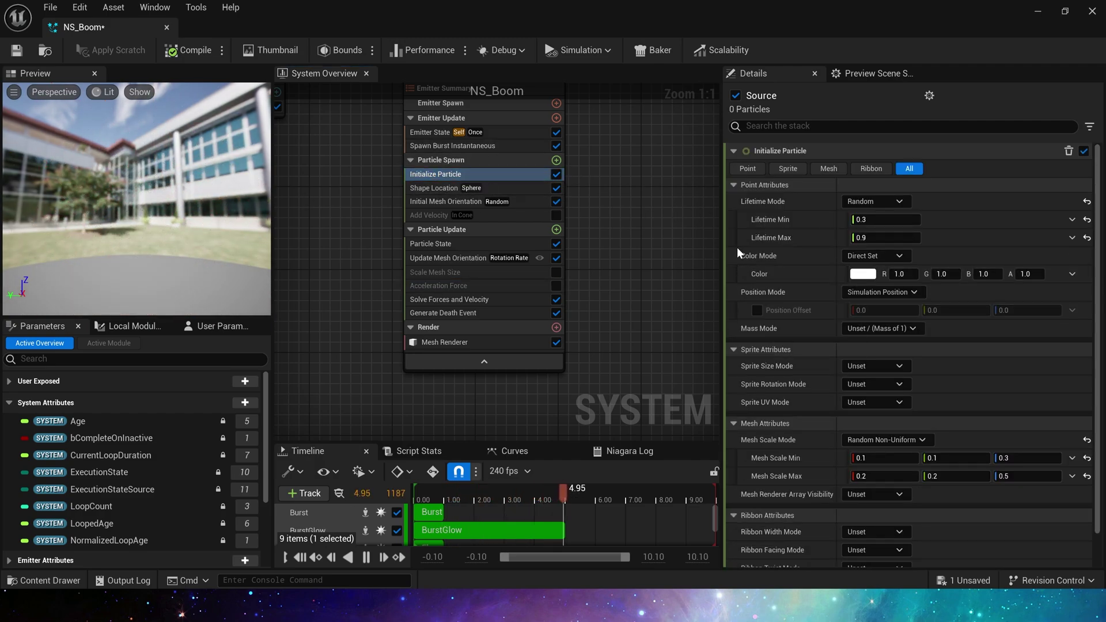
{"action": "left_click", "coordinate": [757, 310]}
{"action": "left_click", "coordinate": [1072, 310]}
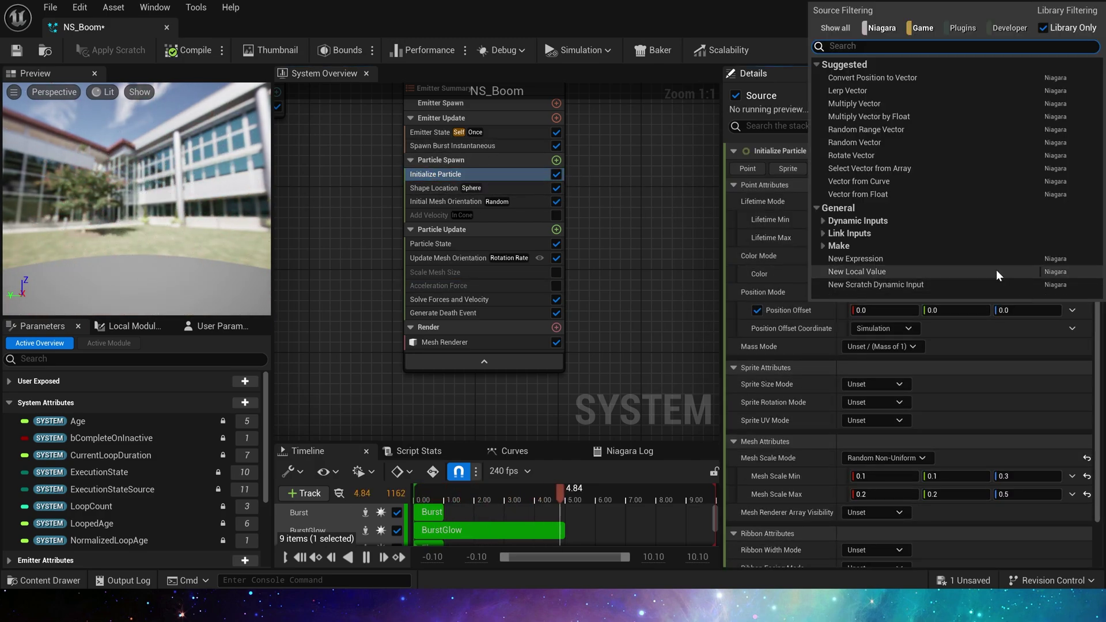
{"action": "type", "text": "make"}
{"action": "left_click", "coordinate": [866, 88]}
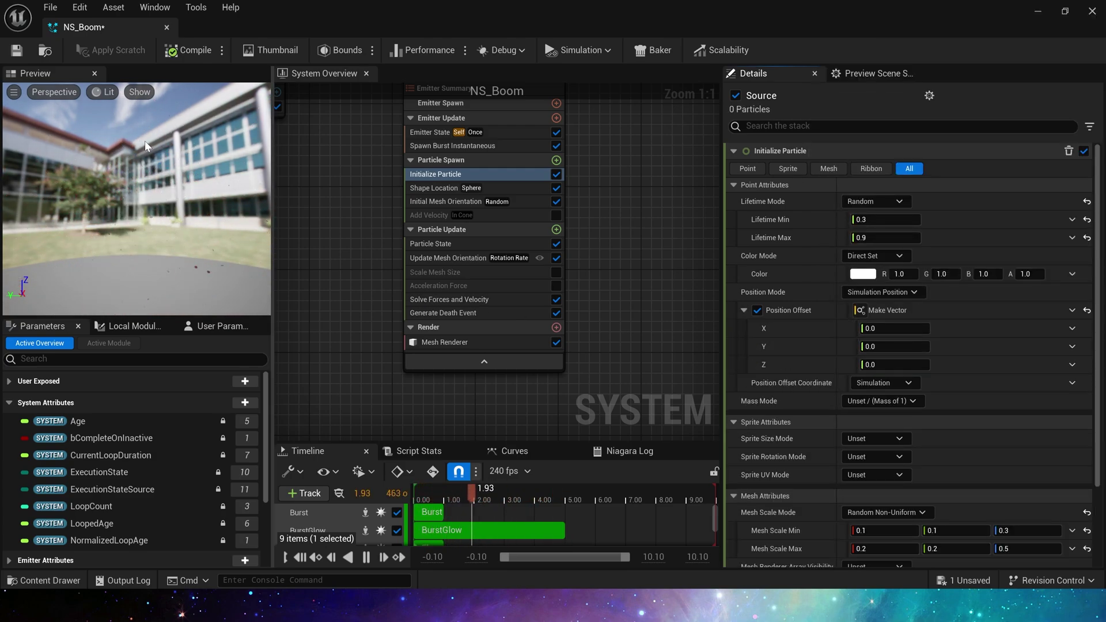
Drive the position offset's Z with Multiply Float and use Return Normalized Exec Index for its B input.
{"action": "left_click", "coordinate": [1070, 365]}
{"action": "left_click", "coordinate": [853, 171]}
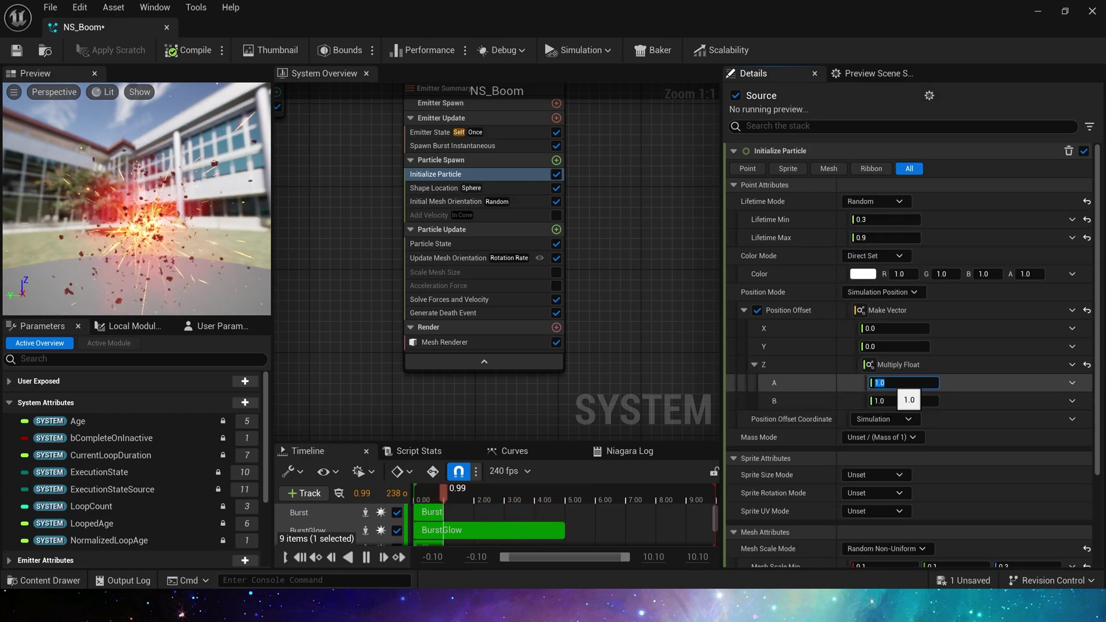
{"action": "left_click", "coordinate": [1071, 402]}
{"action": "type", "text": "index"}
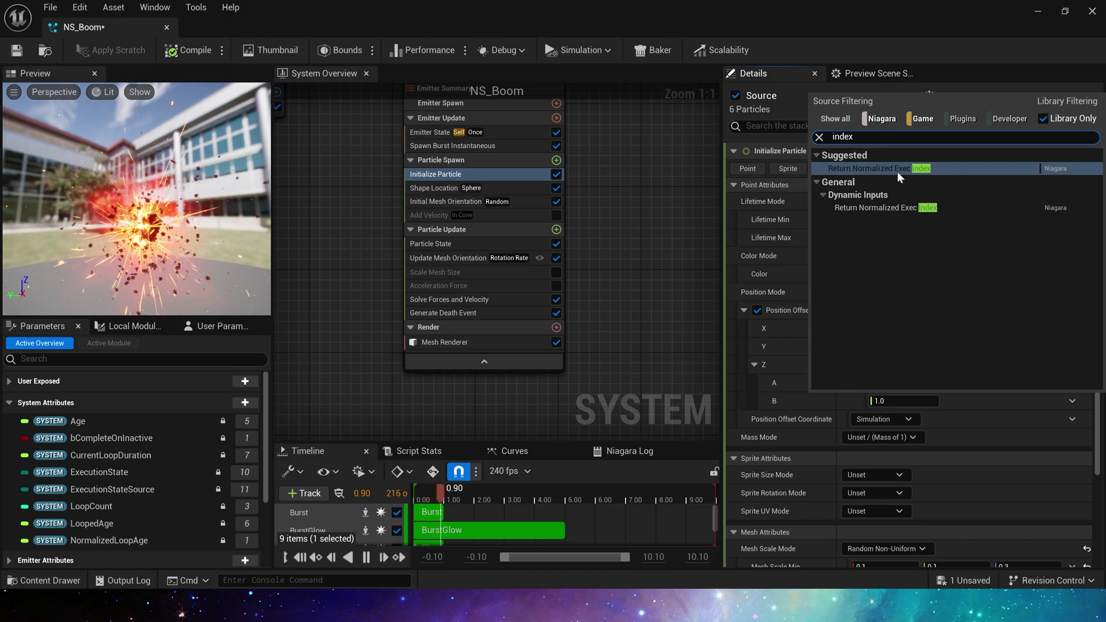
{"action": "left_click", "coordinate": [897, 169]}
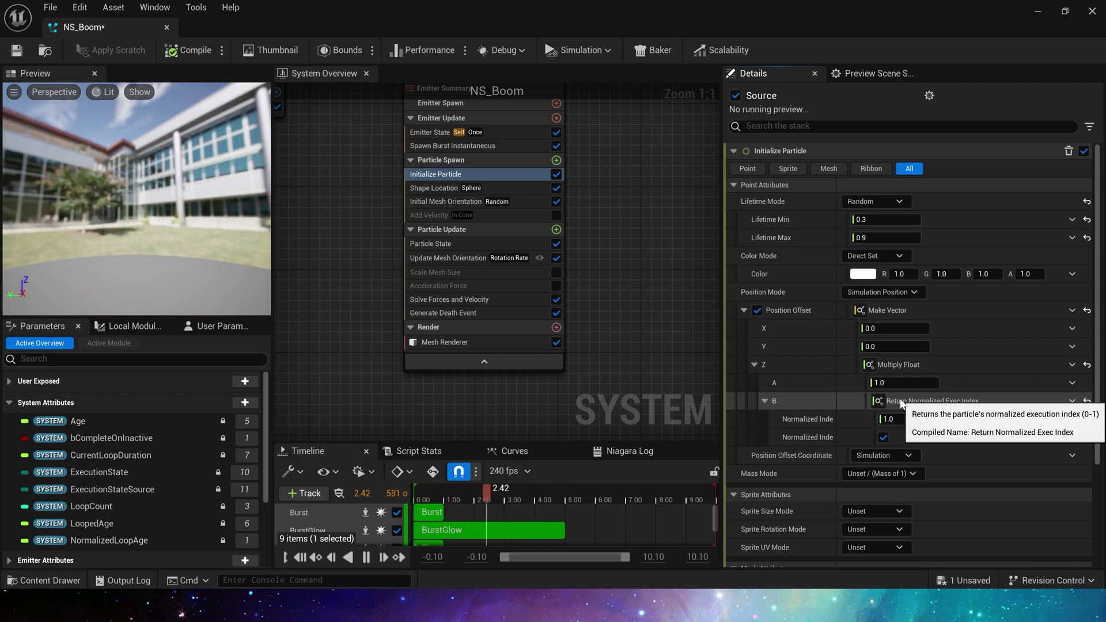
Check the burst's spawn count, then set the A input of the Z offset's Multiply Float to -500.
{"action": "left_click", "coordinate": [482, 146]}
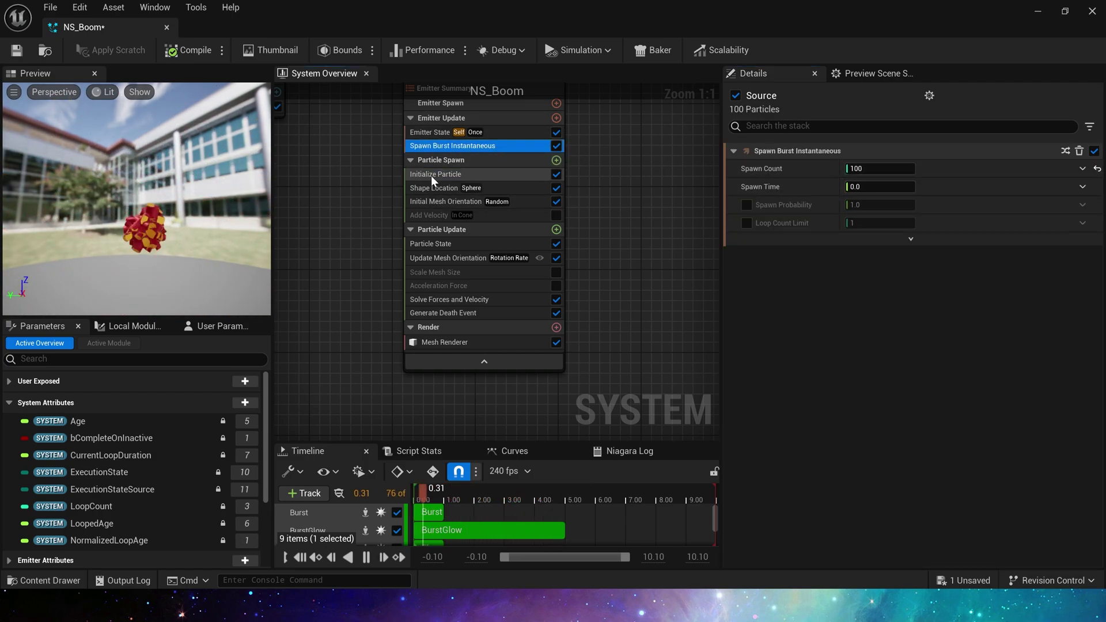
{"action": "left_click", "coordinate": [431, 175]}
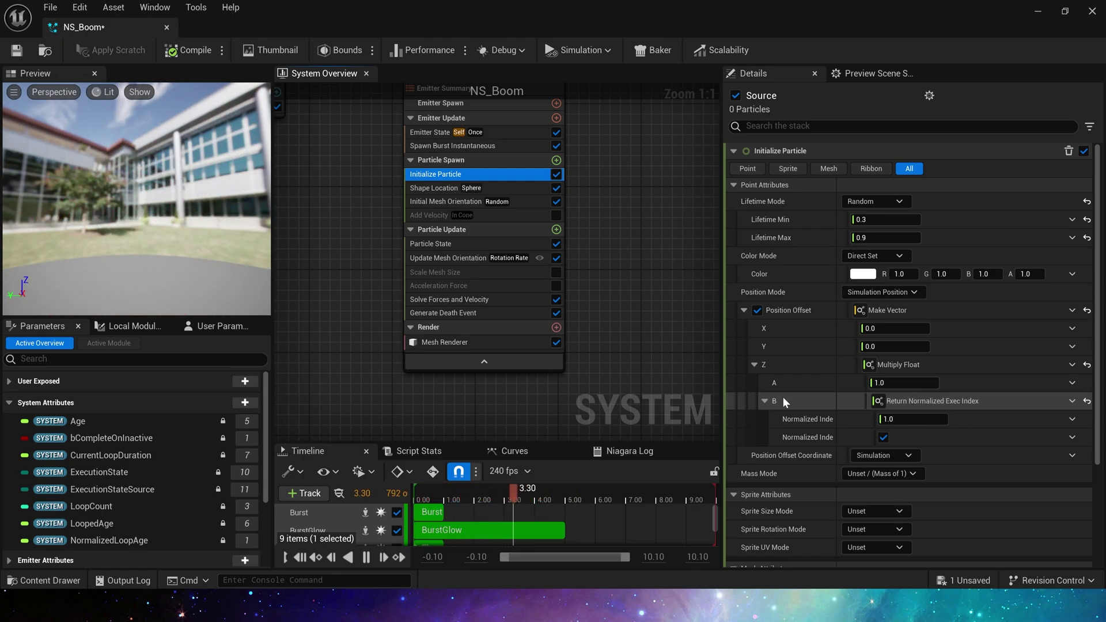
{"action": "left_click", "coordinate": [907, 382]}
{"action": "type", "text": "-"}
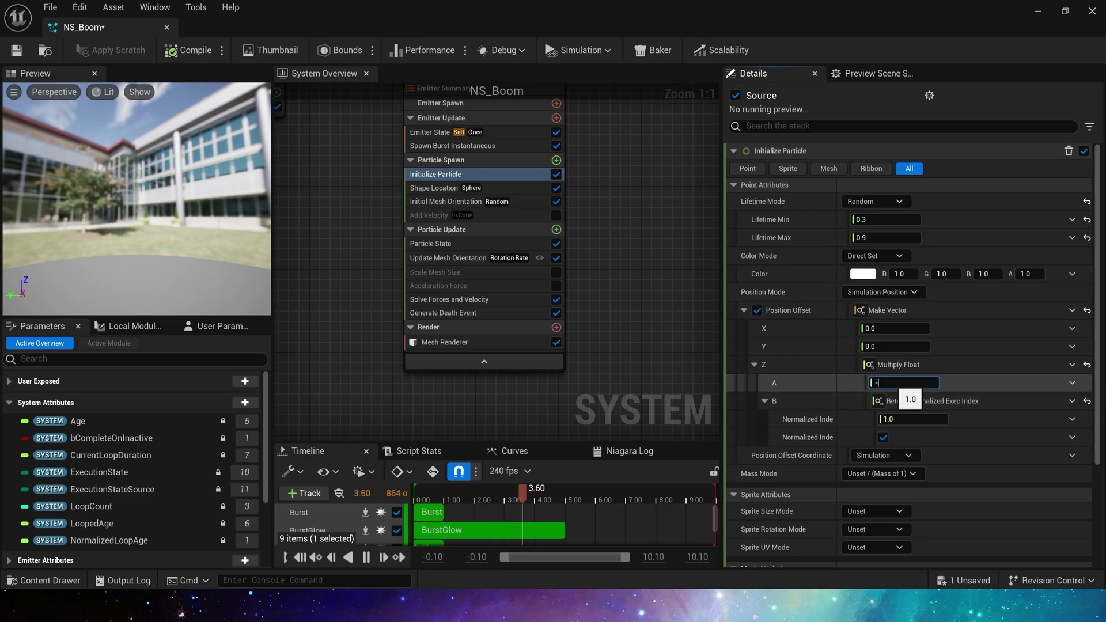
{"action": "type", "text": "500"}
{"action": "key", "text": "Return"}
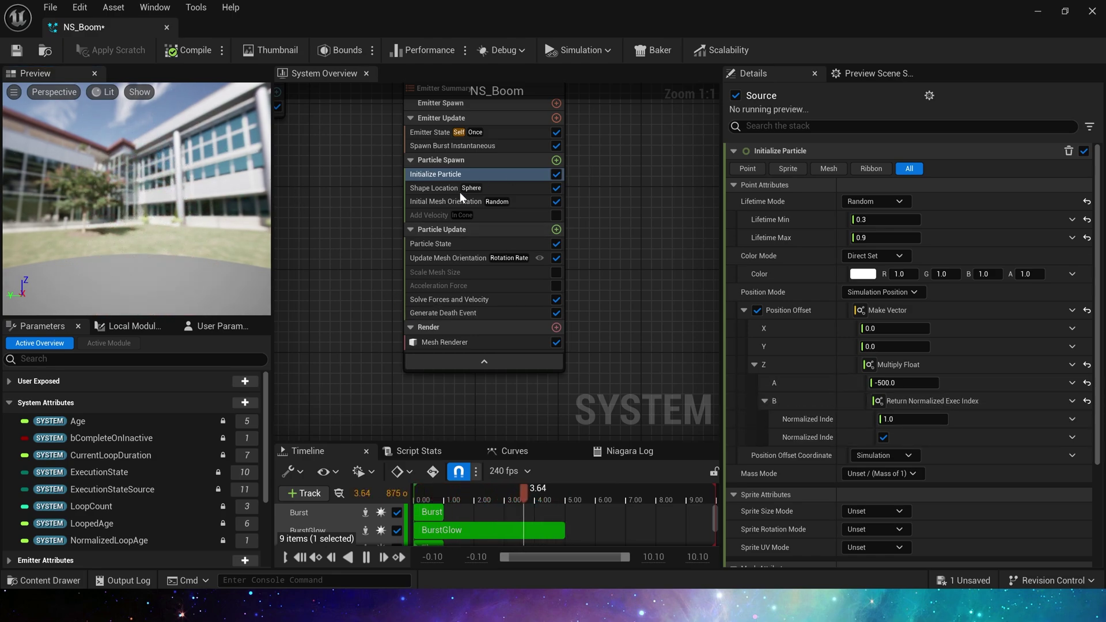
Disable the Update Mesh Orientation module and hold the preview timeline at about 0.45.
{"action": "left_click", "coordinate": [454, 258]}
{"action": "left_click", "coordinate": [556, 258]}
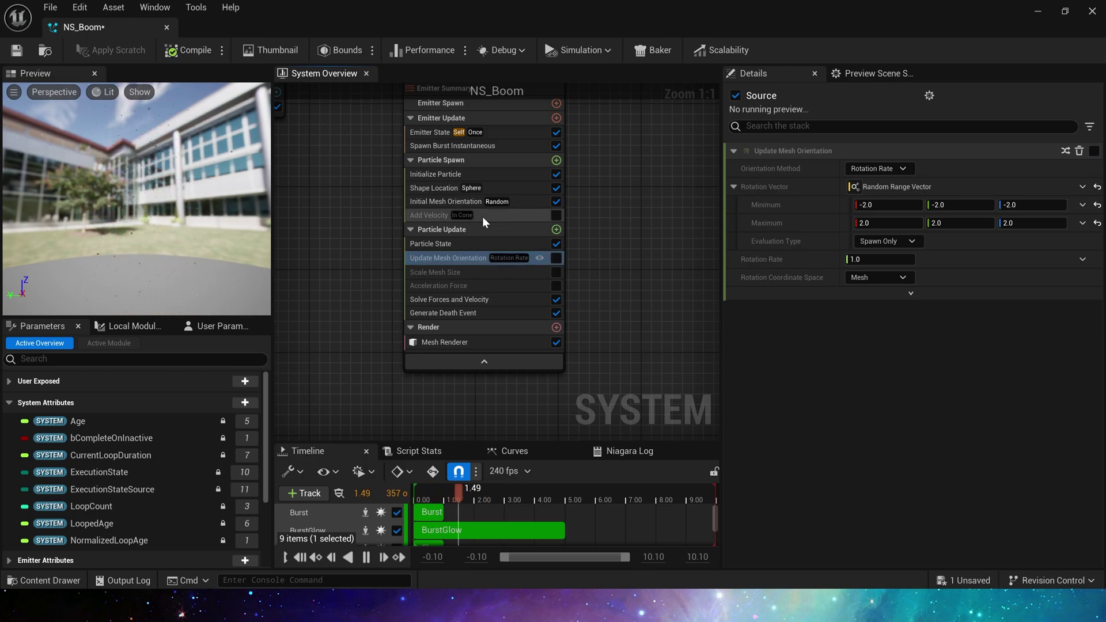
{"action": "left_click", "coordinate": [433, 495]}
Set the Mesh Orientation Mode of the Initial Mesh Orientation module to None.
{"action": "left_click", "coordinate": [464, 201]}
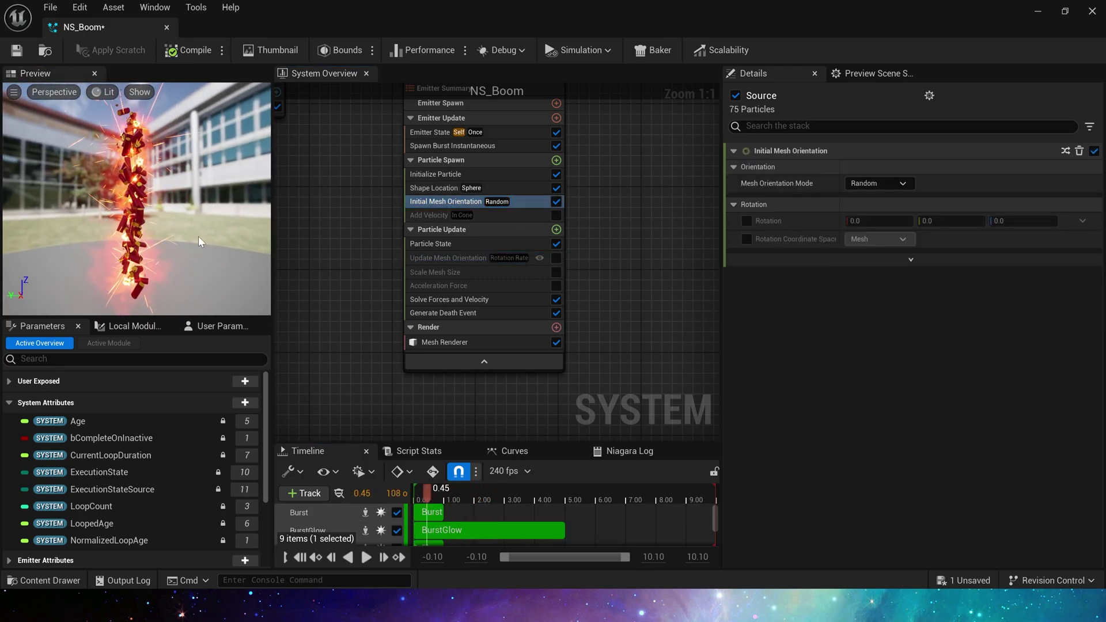
{"action": "left_click_drag", "start_coordinate": [131, 122], "coordinate": [13, 288]}
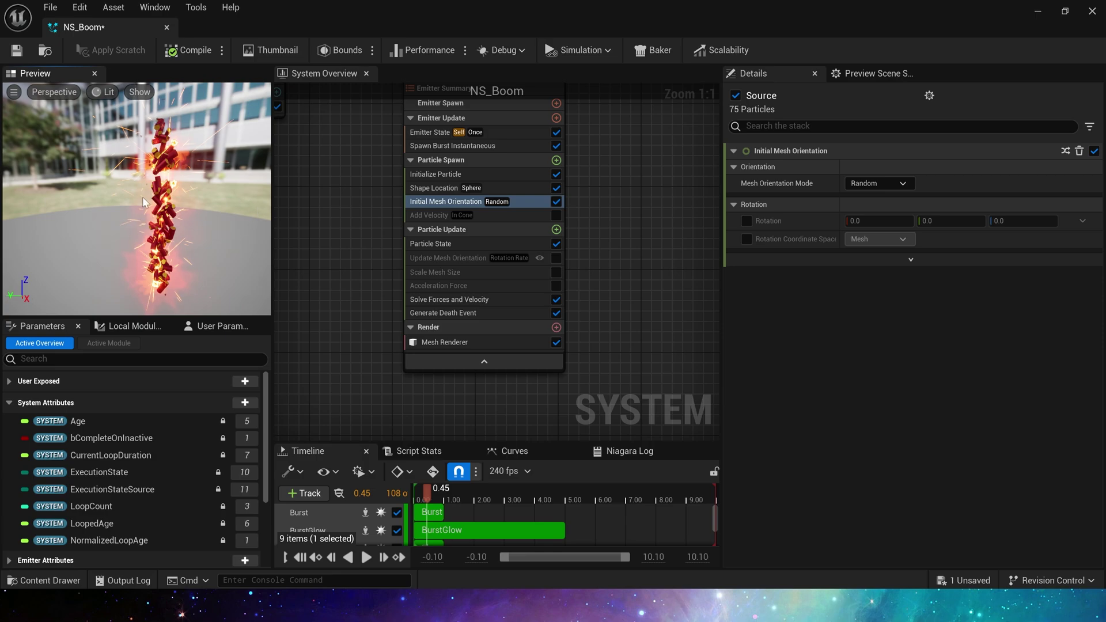
{"action": "left_click", "coordinate": [878, 184]}
{"action": "left_click", "coordinate": [863, 200]}
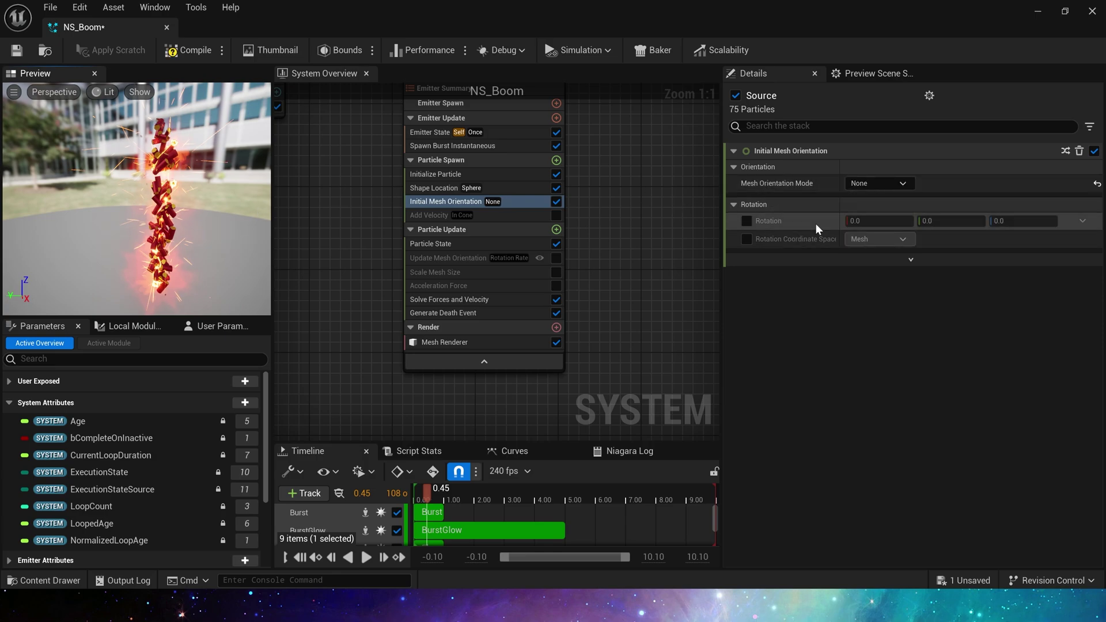
Enable Rotation in Initial Mesh Orientation with a Make Vector input and try an X rotation of about 0.73.
{"action": "left_click", "coordinate": [746, 220]}
{"action": "left_click", "coordinate": [1082, 220]}
{"action": "type", "text": "make"}
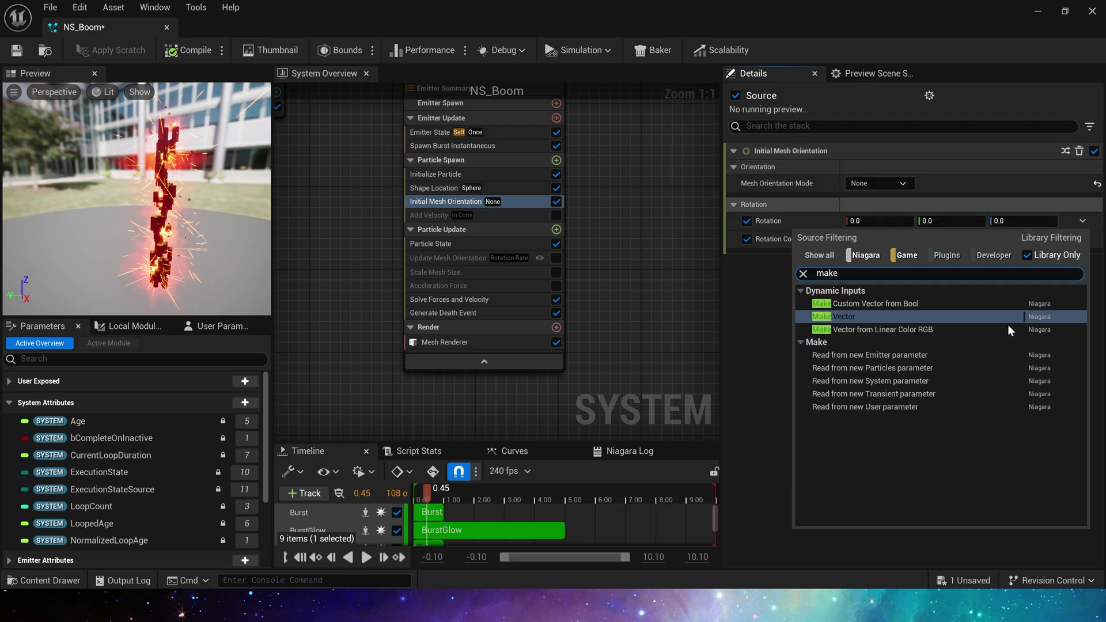
{"action": "left_click", "coordinate": [839, 312]}
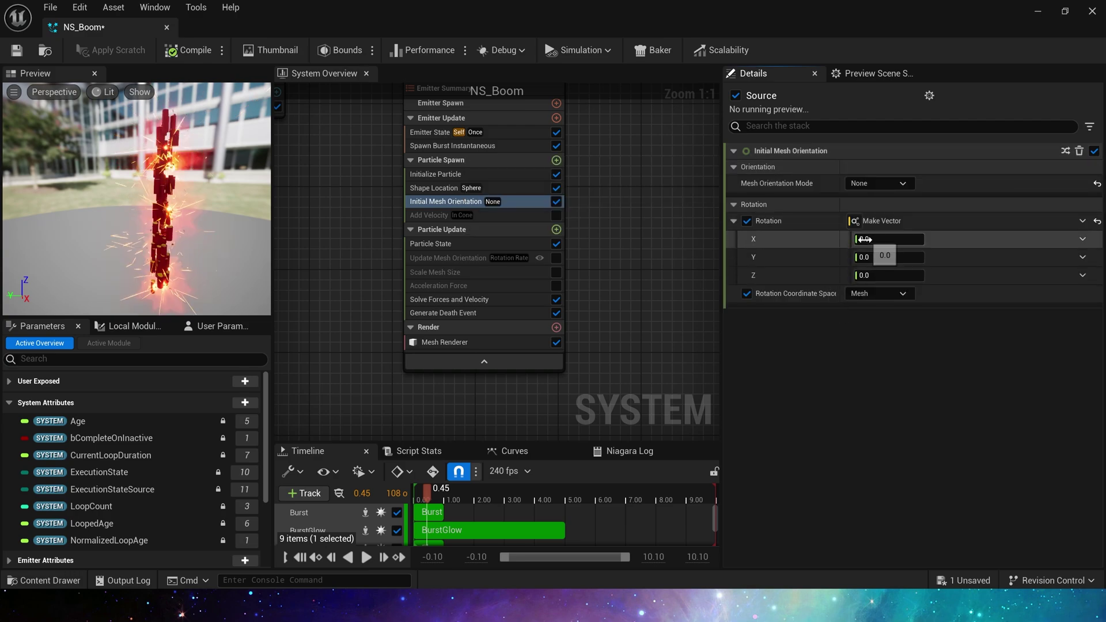
{"action": "left_click_drag", "start_coordinate": [864, 239], "coordinate": [936, 239]}
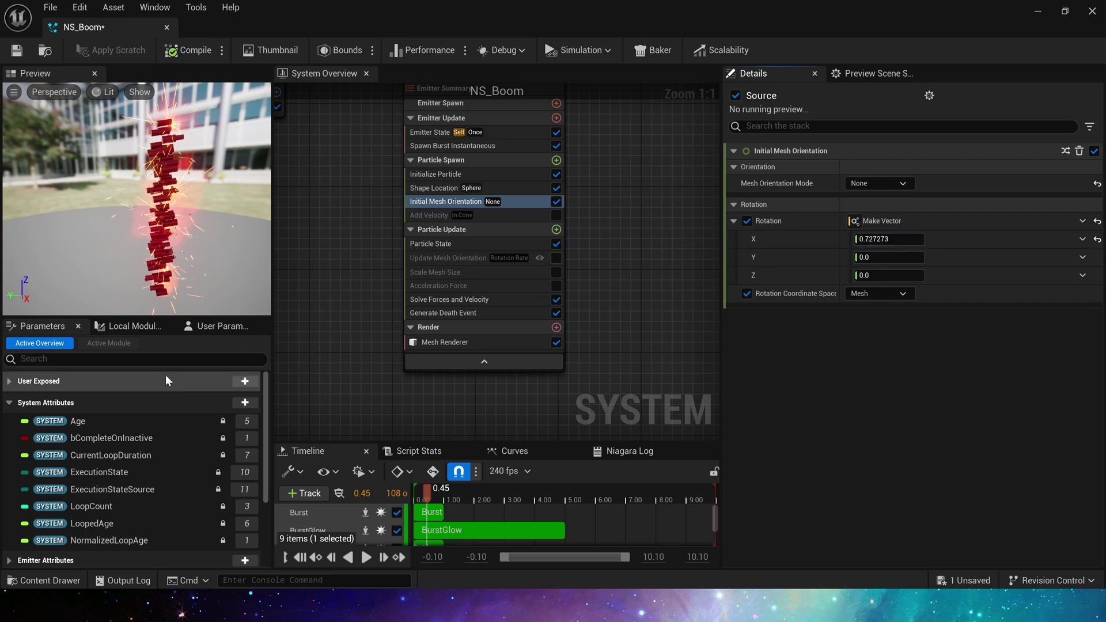
Add the UniqueID core parameter to the particle attributes.
{"action": "scroll", "coordinate": [149, 392], "scroll_direction": "down", "scroll_amount": 5}
{"action": "left_click", "coordinate": [9, 450]}
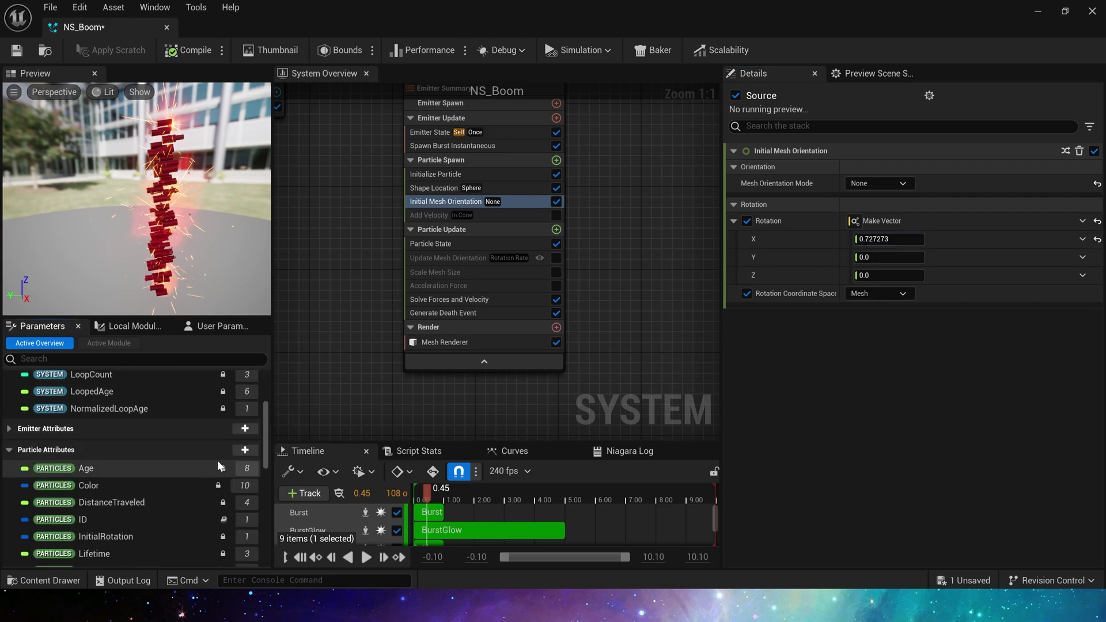
{"action": "left_click", "coordinate": [245, 450]}
{"action": "type", "text": "id"}
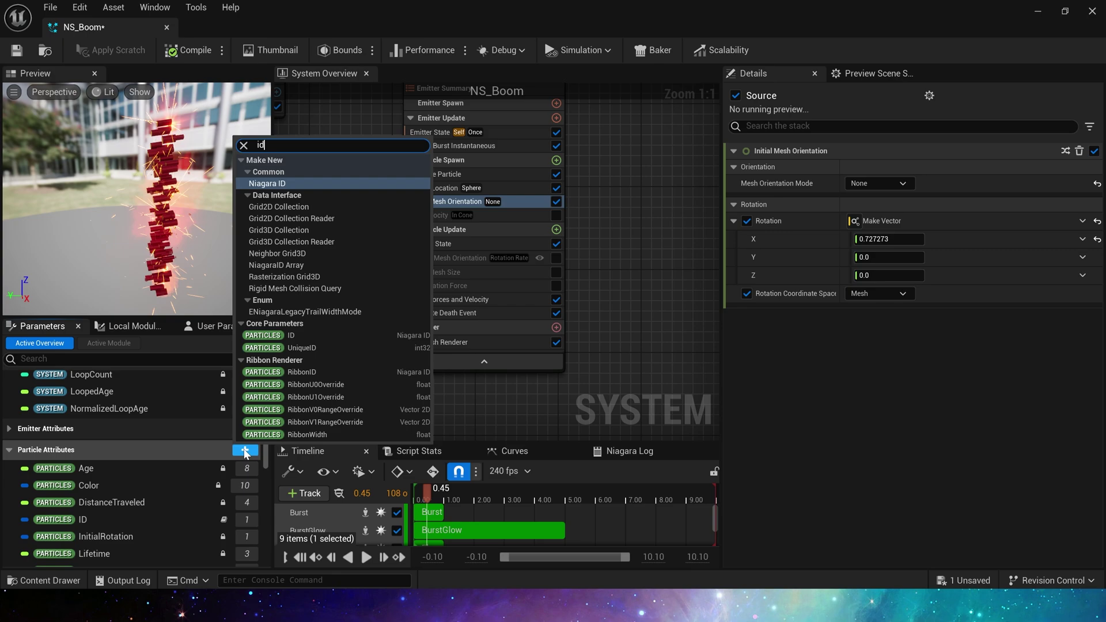
{"action": "left_click", "coordinate": [310, 348]}
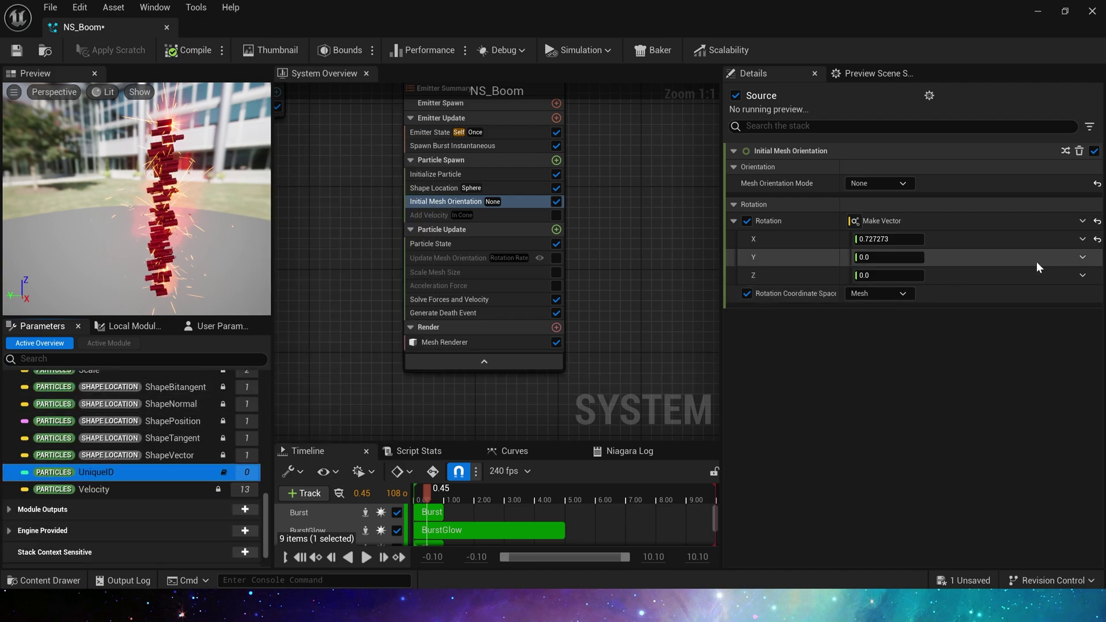
Drive the mesh rotation's X with Lerp Float and its Alpha with Make Custom Float from Bool.
{"action": "left_click", "coordinate": [1083, 239]}
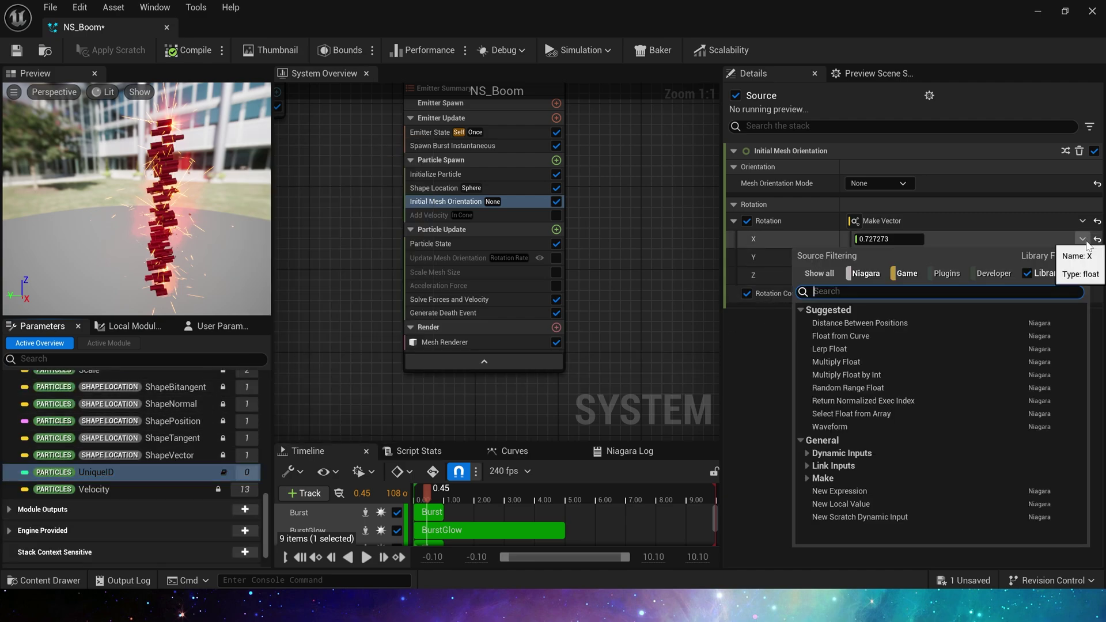
{"action": "type", "text": "lerp"}
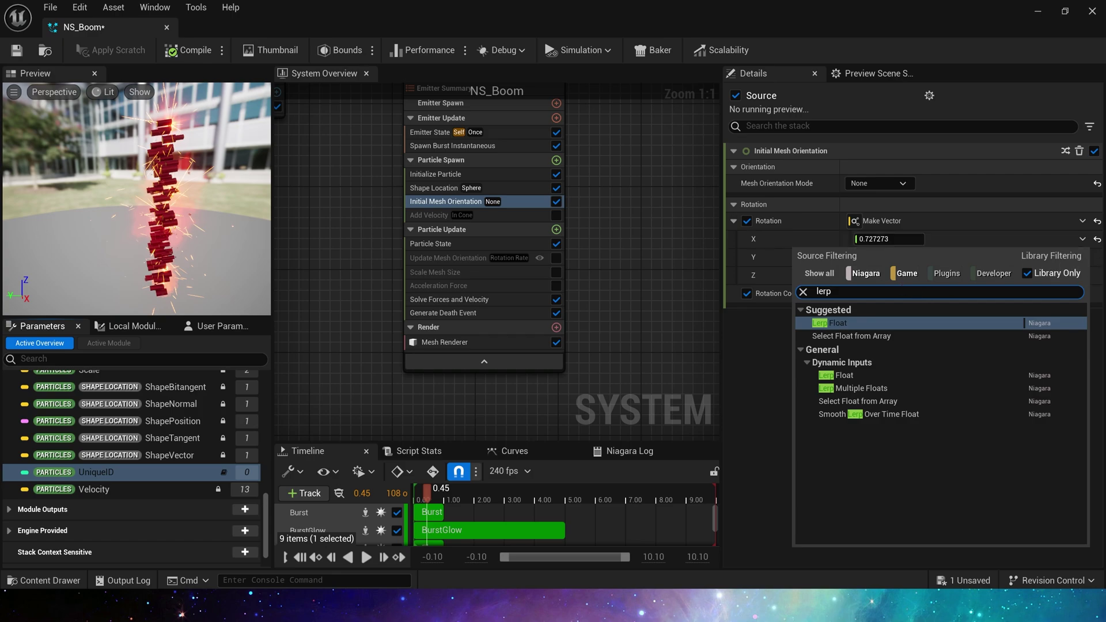
{"action": "left_click", "coordinate": [862, 322]}
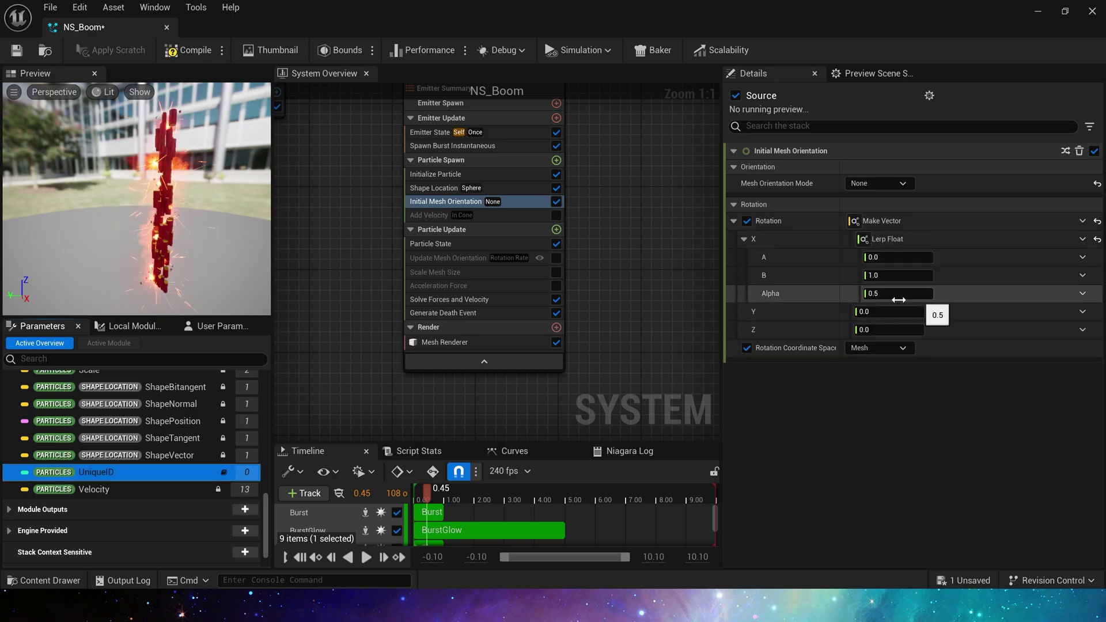
{"action": "left_click", "coordinate": [1082, 293]}
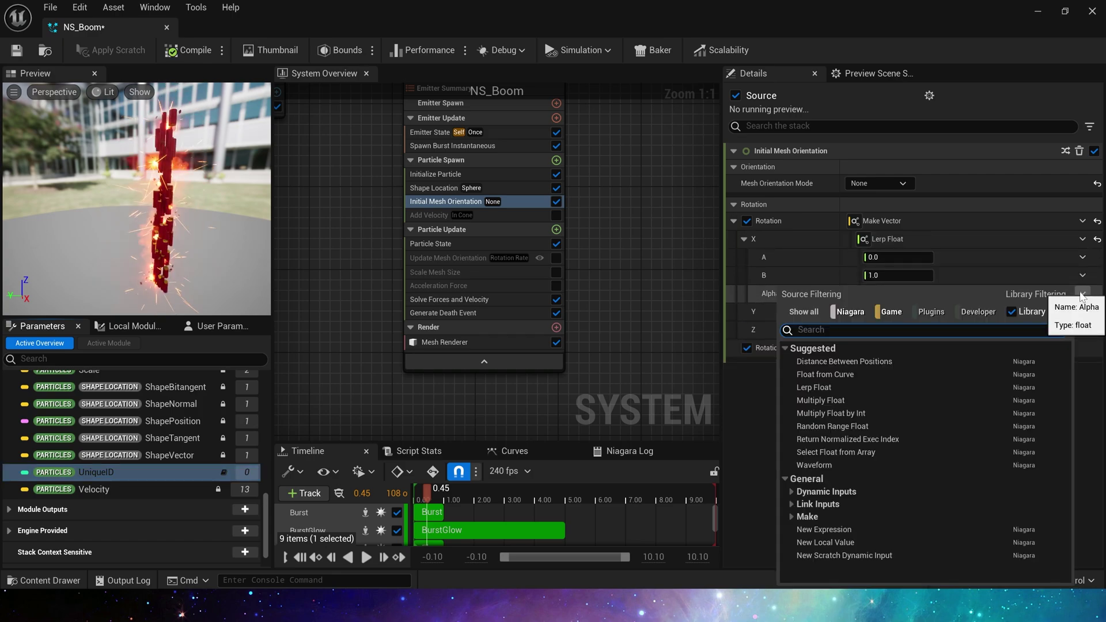
{"action": "type", "text": "bool"}
{"action": "key", "text": "Return"}
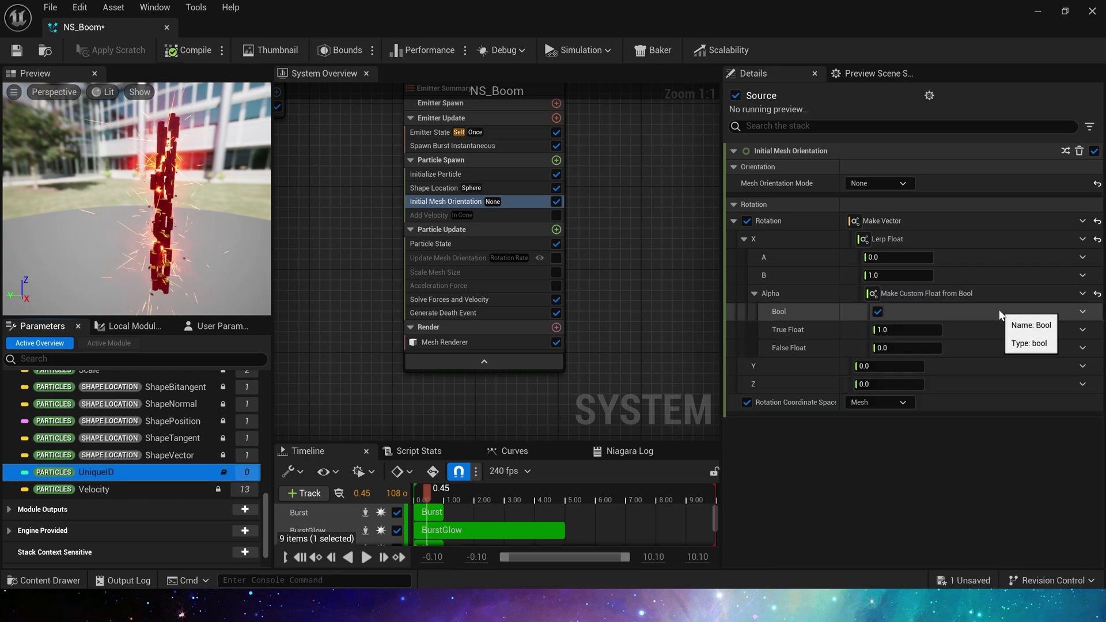
Drive the Bool input with Set Bool by Float Comparison and its A with Modulo Float.
{"action": "left_click", "coordinate": [1081, 312]}
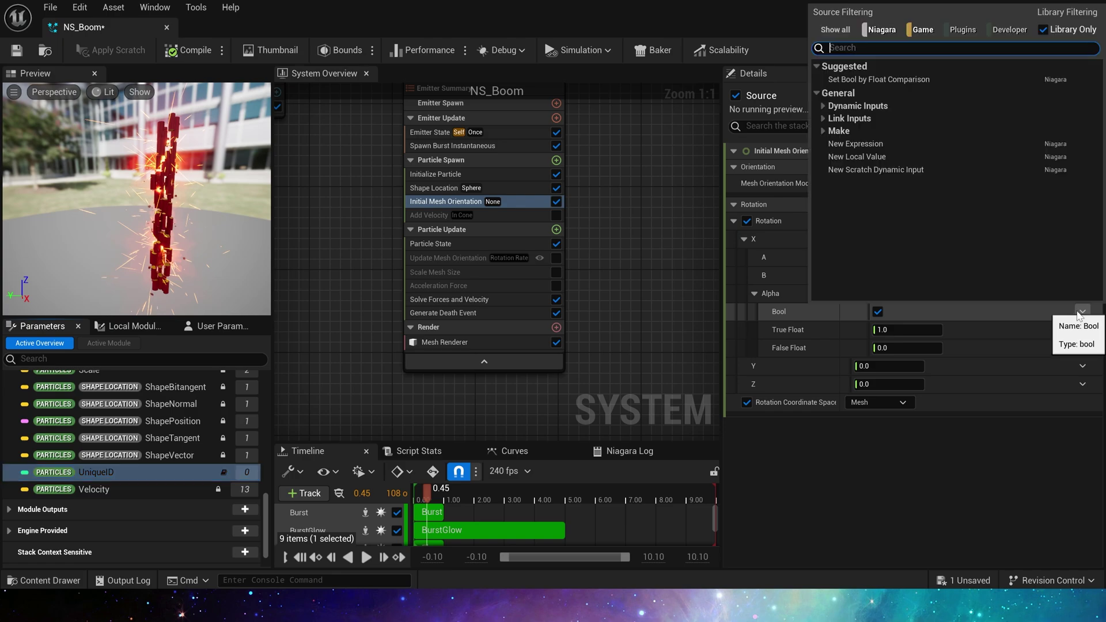
{"action": "left_click", "coordinate": [887, 80]}
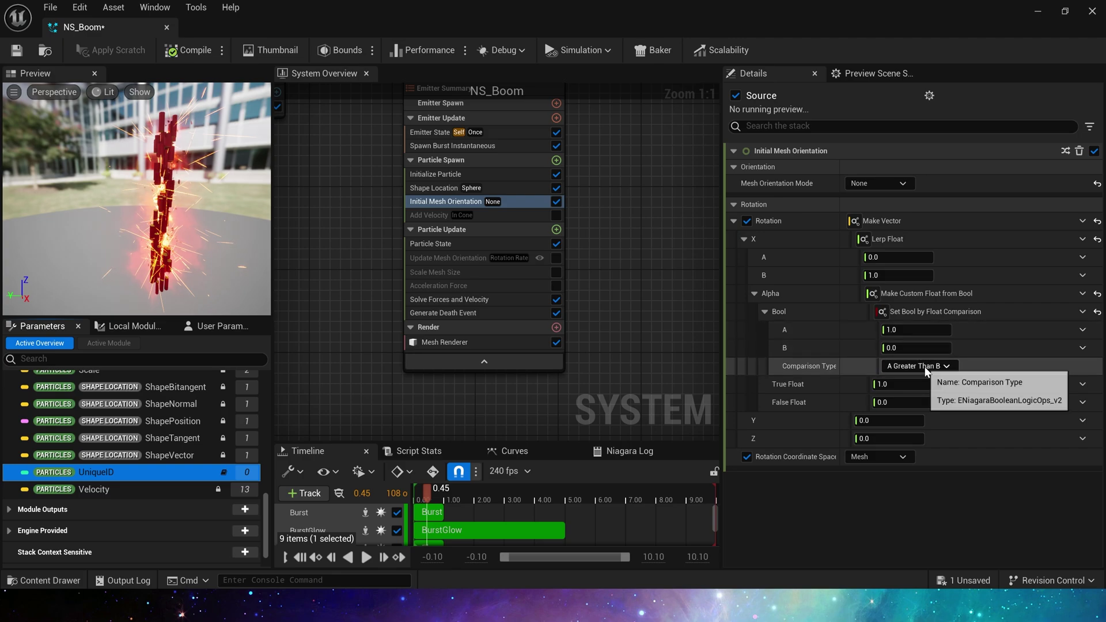
{"action": "left_click", "coordinate": [1082, 330]}
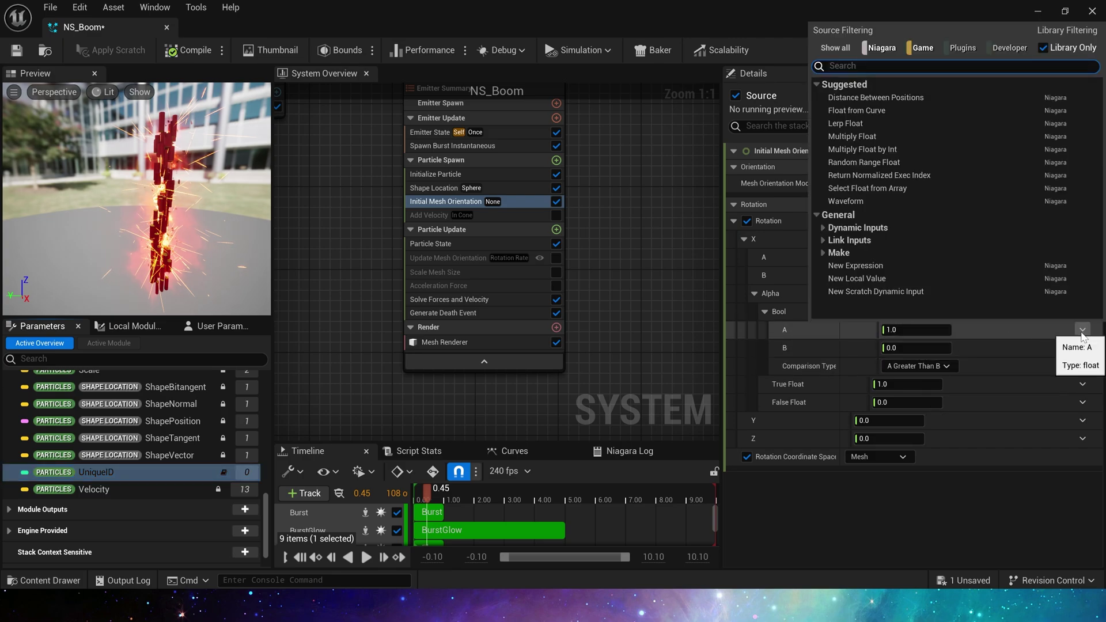
{"action": "type", "text": "modulo"}
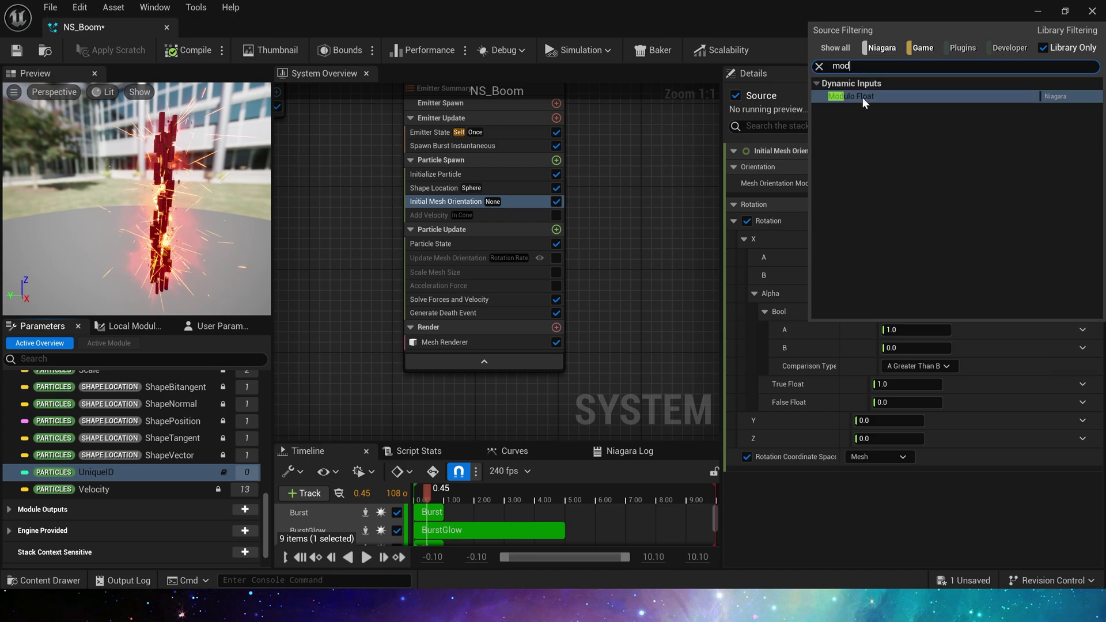
{"action": "left_click", "coordinate": [863, 96]}
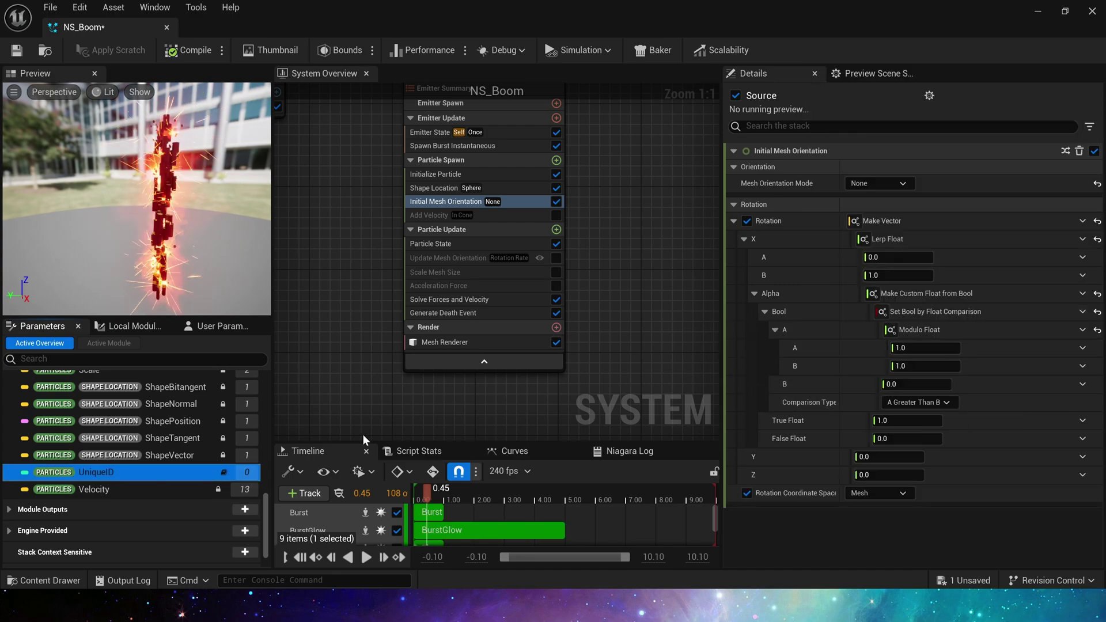
Feed the particle UniqueID into the Modulo Float's A, set its B to 2, and set the Comparison Type to A Equal To B.
{"action": "left_click_drag", "start_coordinate": [103, 472], "coordinate": [912, 348]}
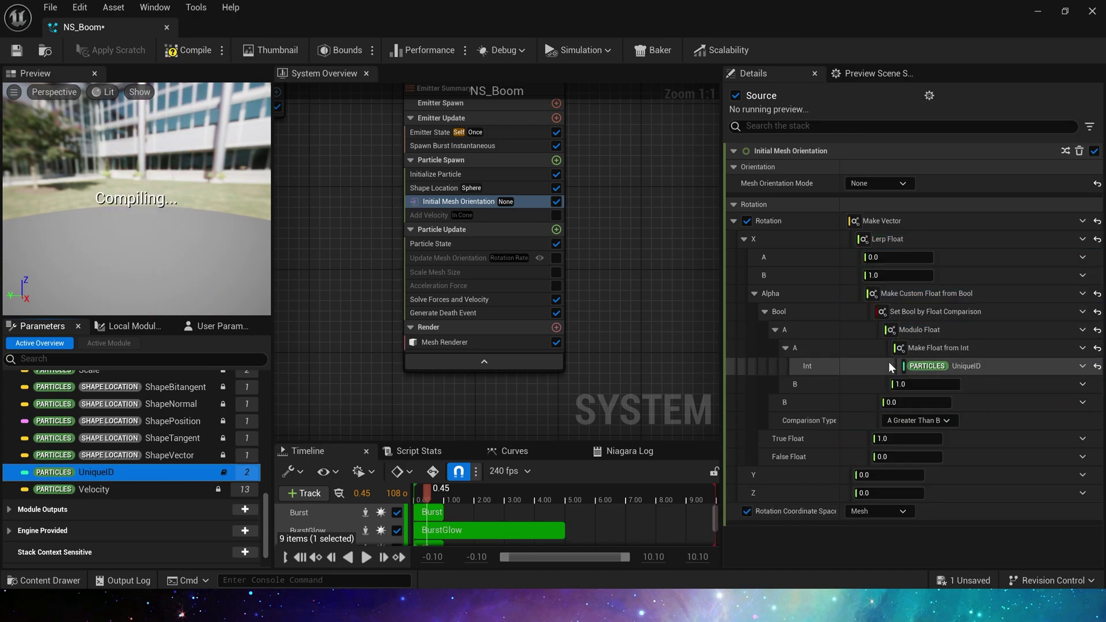
{"action": "left_click", "coordinate": [911, 384]}
{"action": "type", "text": "2"}
{"action": "key", "text": "Tab"}
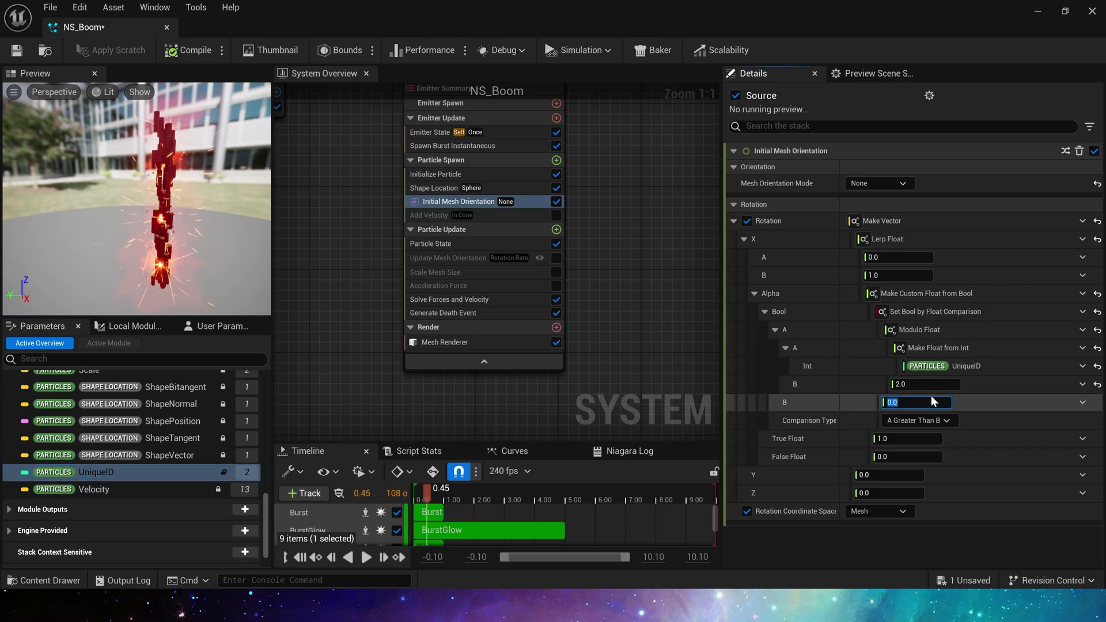
{"action": "left_click", "coordinate": [902, 421]}
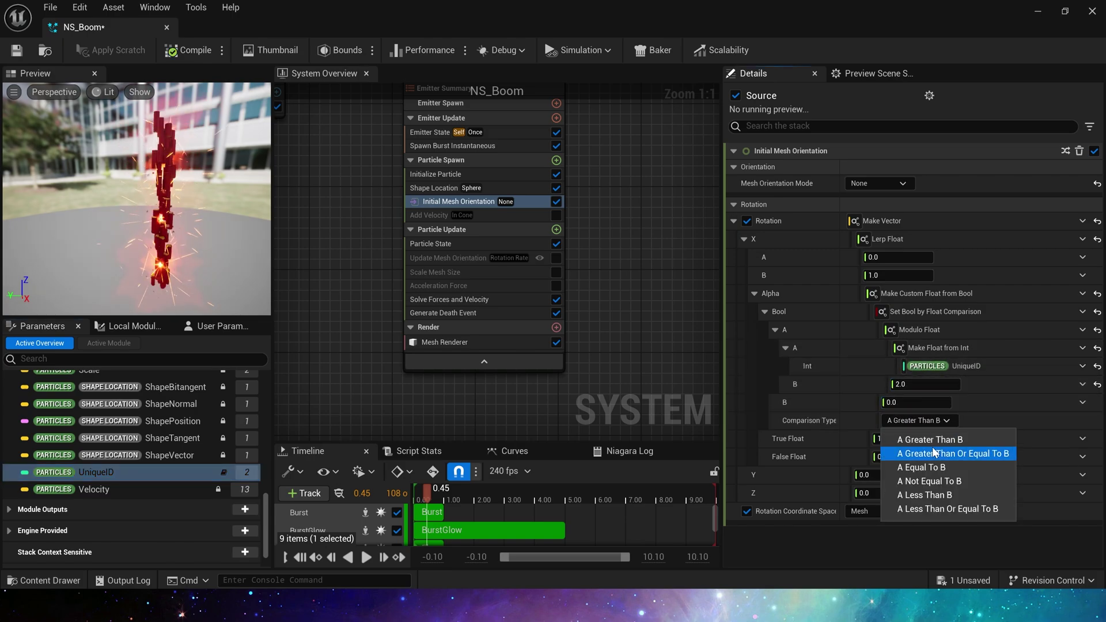
{"action": "left_click", "coordinate": [934, 468]}
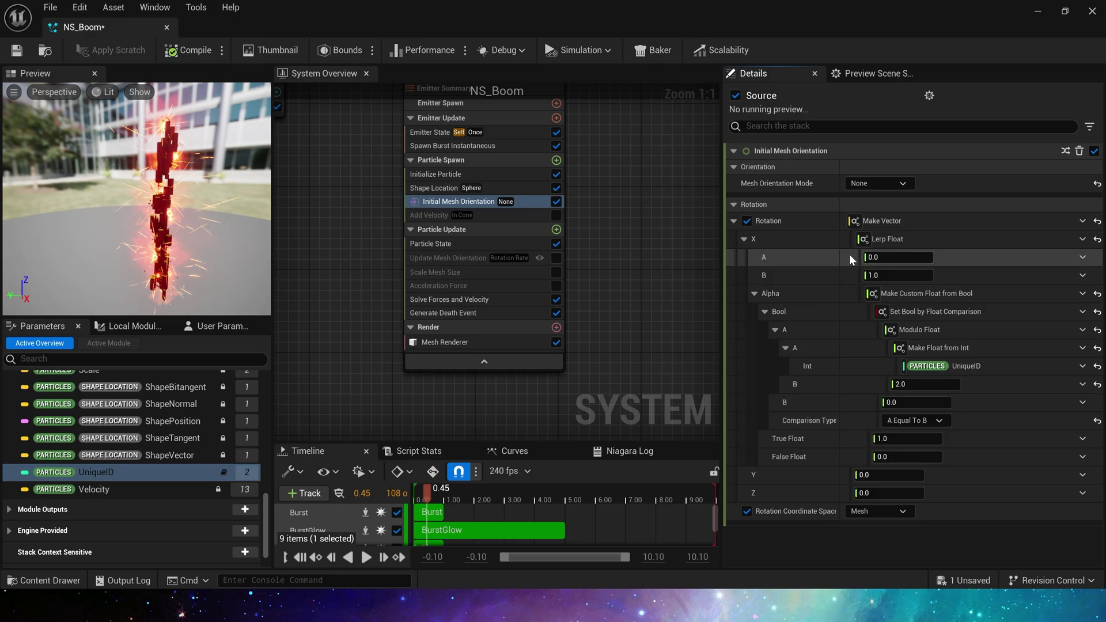
Set the rotation X Lerp Float's A to 0.125 and B to -0.125.
{"action": "left_click", "coordinate": [896, 257]}
{"action": "type", "text": "0.125"}
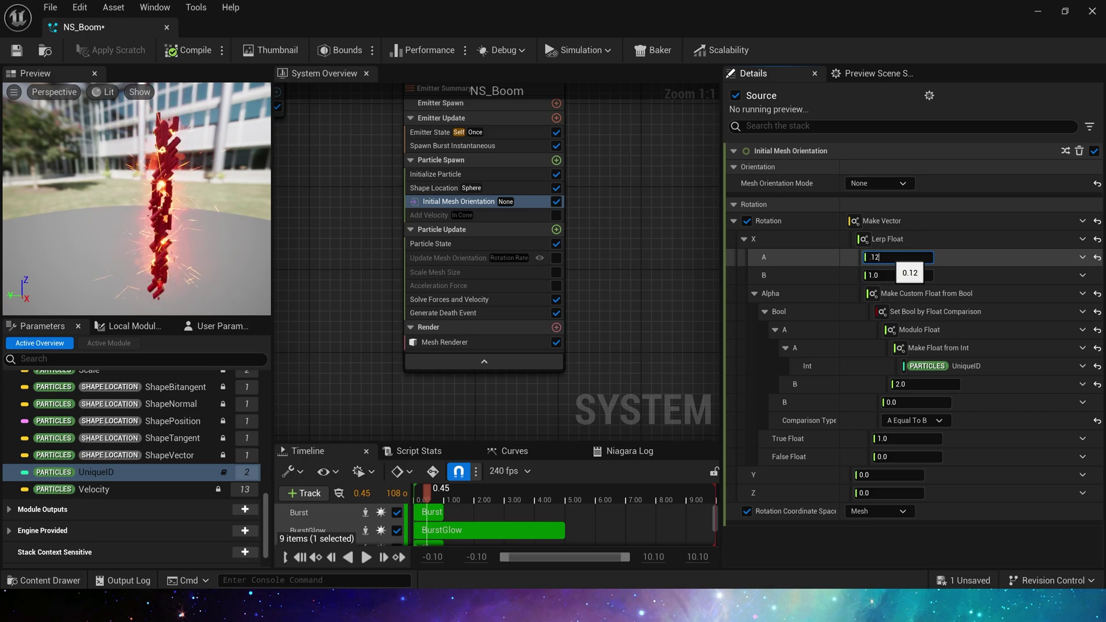
{"action": "key", "text": "Tab"}
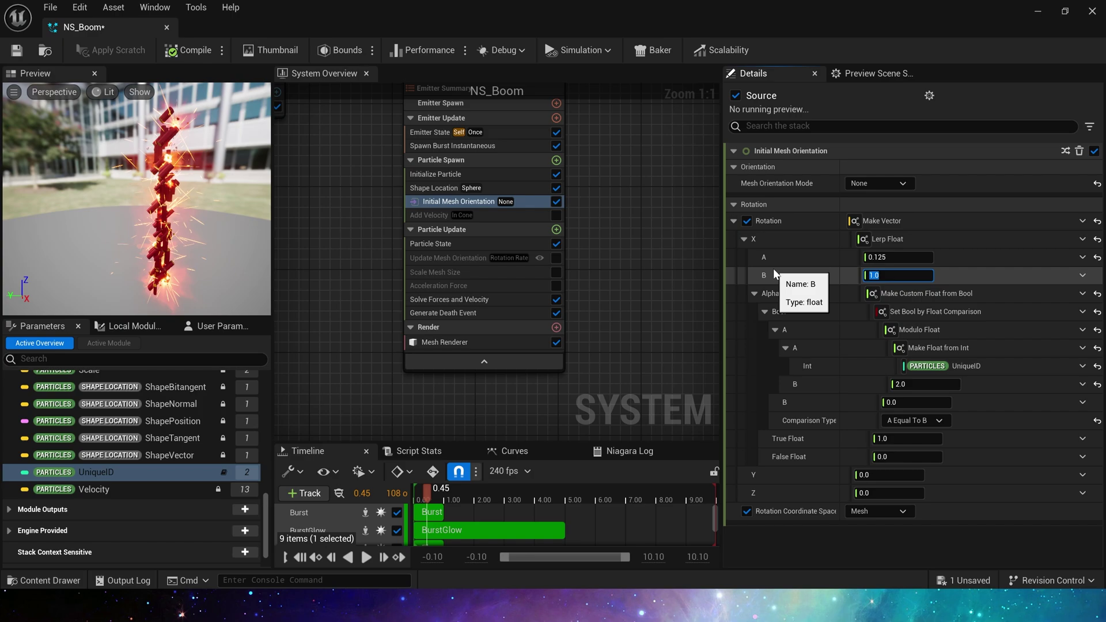
{"action": "type", "text": "-0.12"}
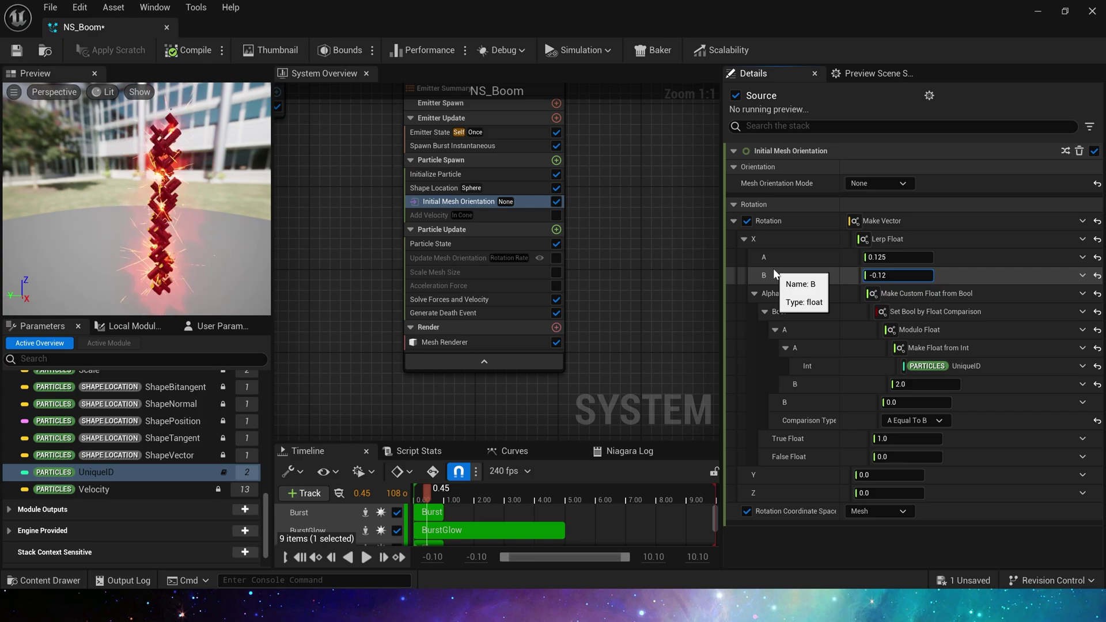
{"action": "type", "text": "5"}
{"action": "key", "text": "Return"}
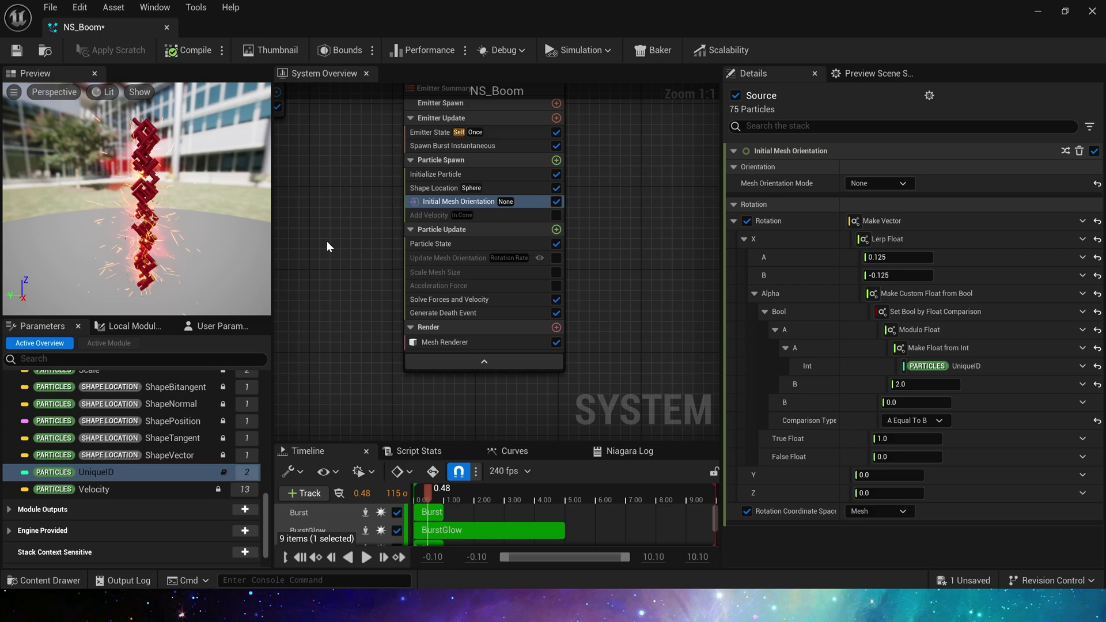
Copy the rotation X Lerp Float setup to the Y of the Position Offset in Initialize Particle.
{"action": "left_click", "coordinate": [935, 240]}
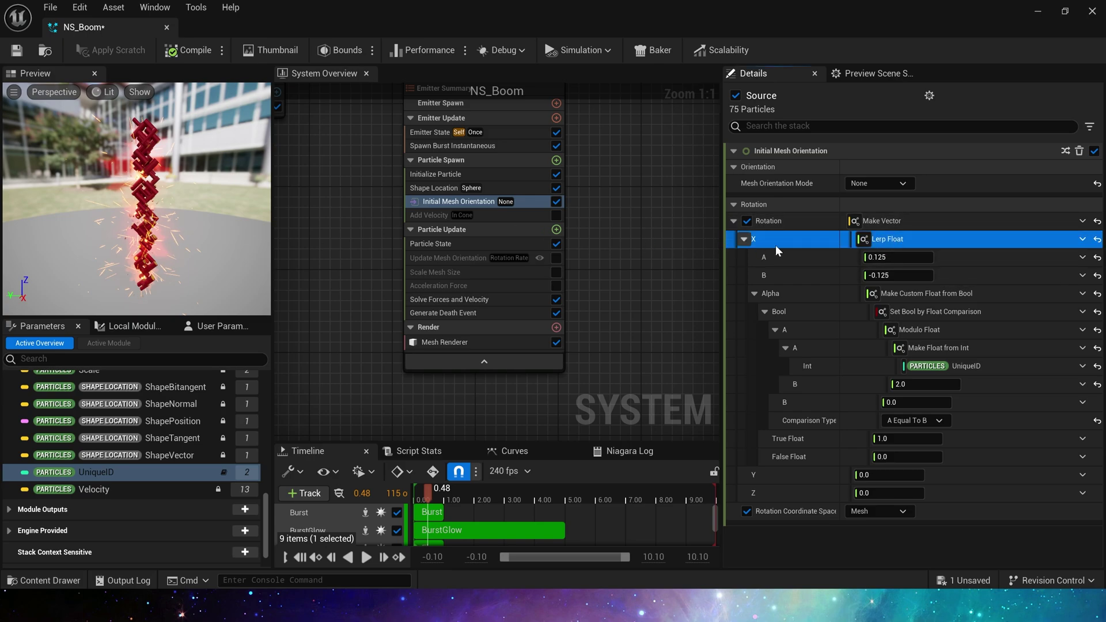
{"action": "left_click", "coordinate": [433, 188]}
{"action": "left_click", "coordinate": [450, 174]}
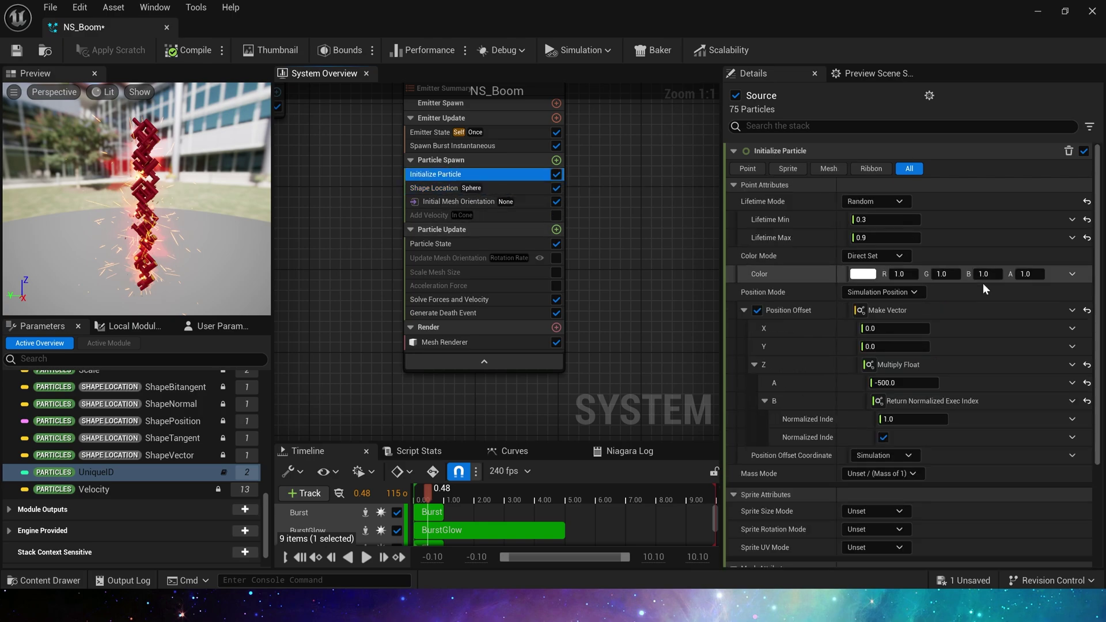
{"action": "left_click", "coordinate": [955, 347]}
{"action": "key", "text": "ctrl+v"}
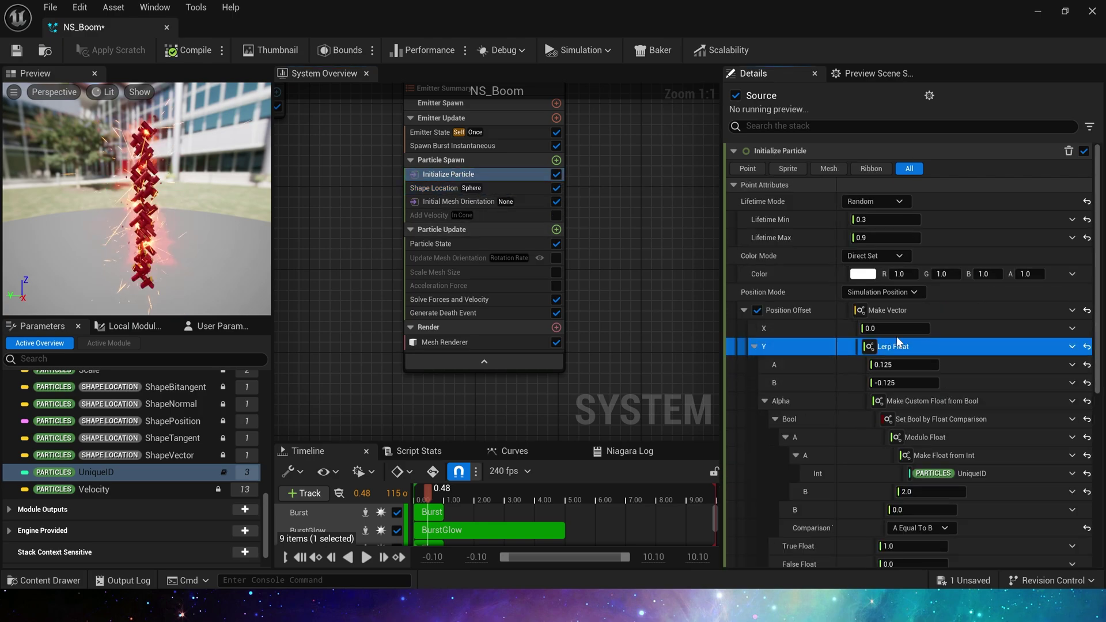
Set the Position Offset Y Lerp Float's A to 10 and B to -10, and check the particle preview.
{"action": "left_click", "coordinate": [903, 365]}
{"action": "type", "text": "10"}
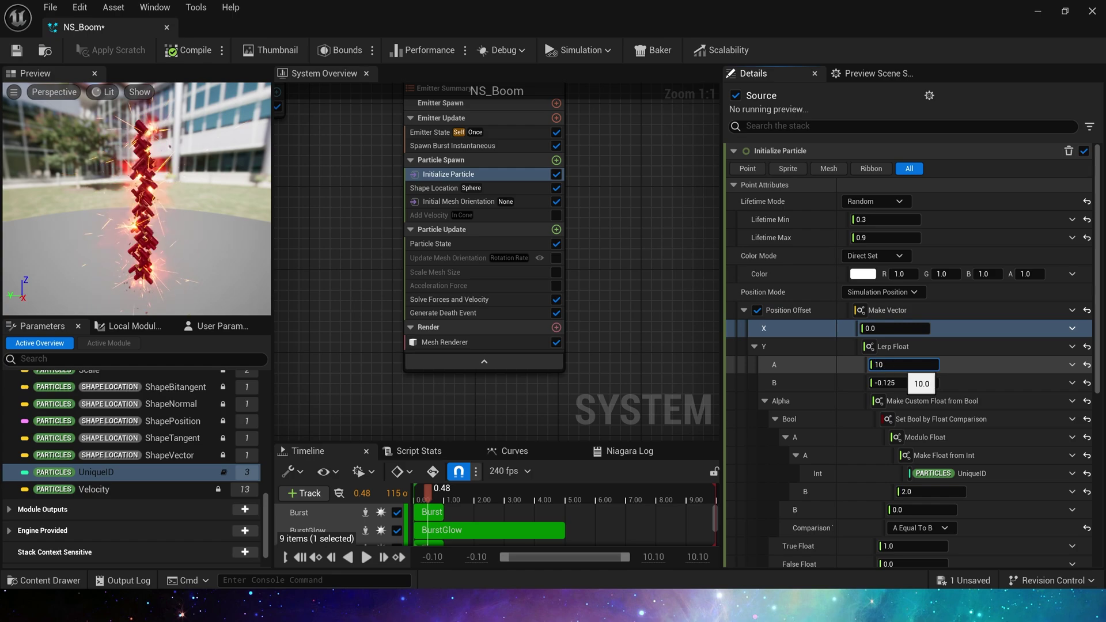
{"action": "type", "text": "-10"}
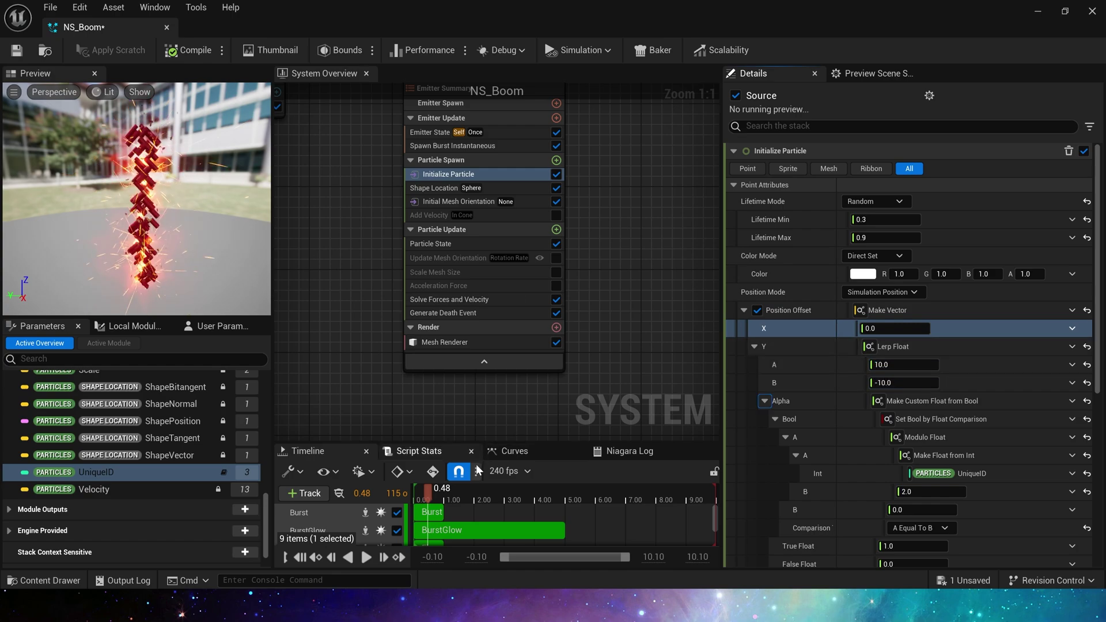
{"action": "left_click_drag", "start_coordinate": [427, 492], "coordinate": [428, 492]}
{"action": "left_click_drag", "start_coordinate": [173, 230], "coordinate": [173, 225]}
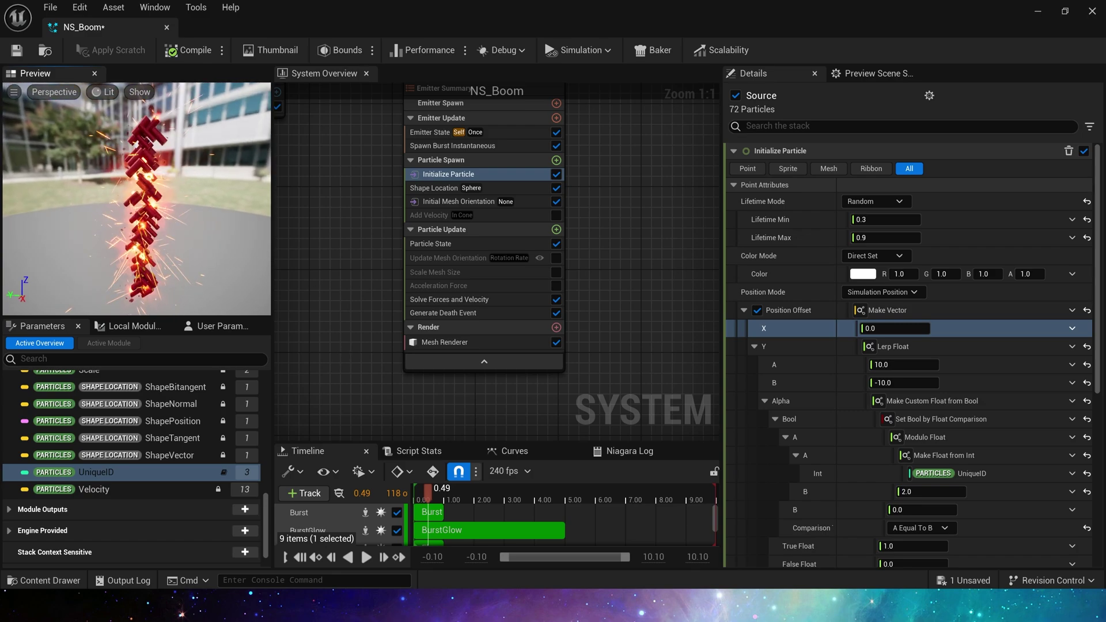
Set the Mesh Scale Mode to Non-Uniform with a Mesh Scale of 0.15, 0.15, 0.3.
{"action": "scroll", "coordinate": [914, 344], "scroll_direction": "down", "scroll_amount": 6}
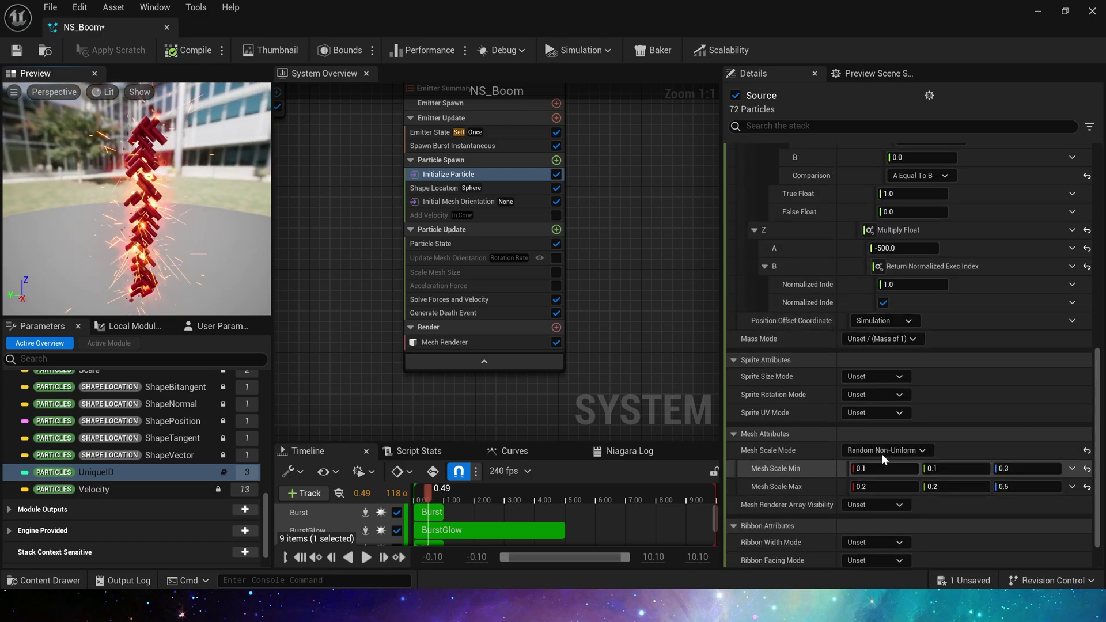
{"action": "left_click", "coordinate": [882, 450]}
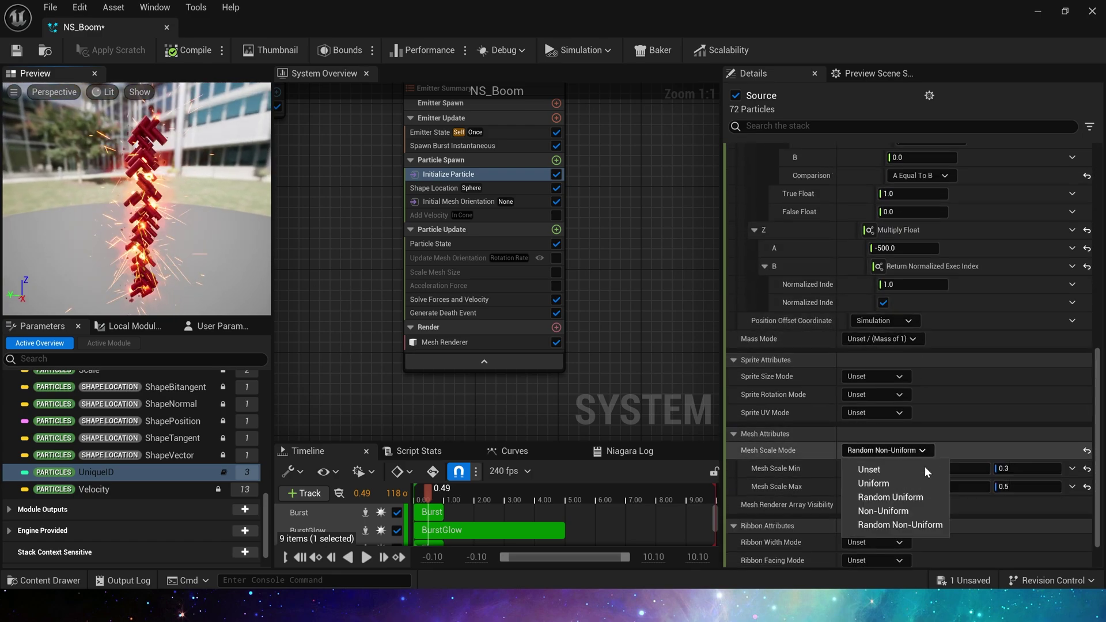
{"action": "left_click", "coordinate": [897, 510]}
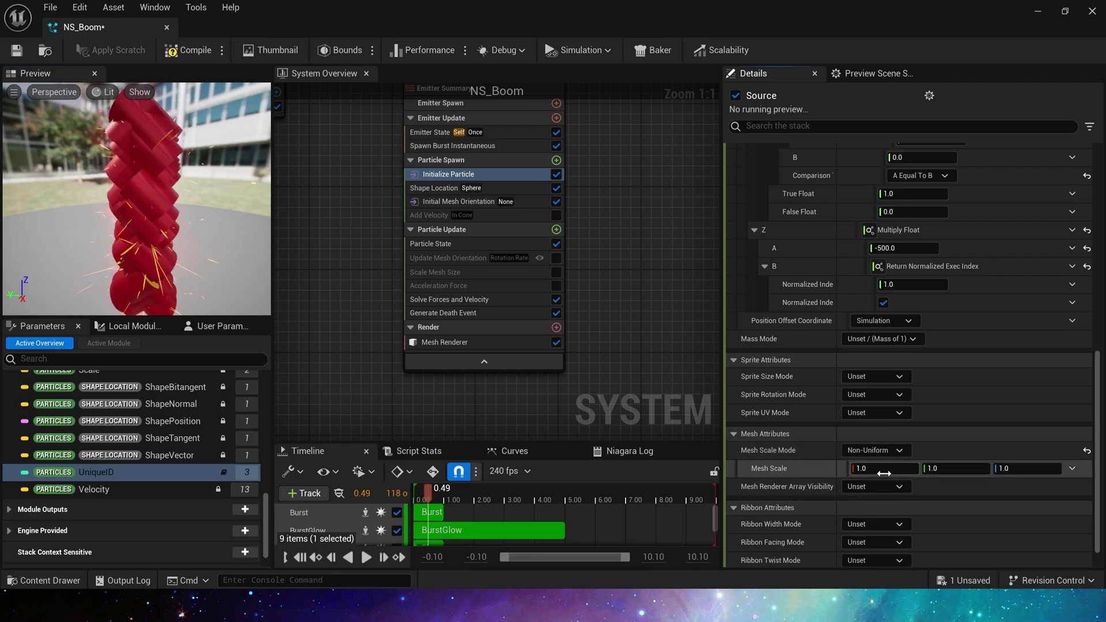
{"action": "type", "text": "0.15"}
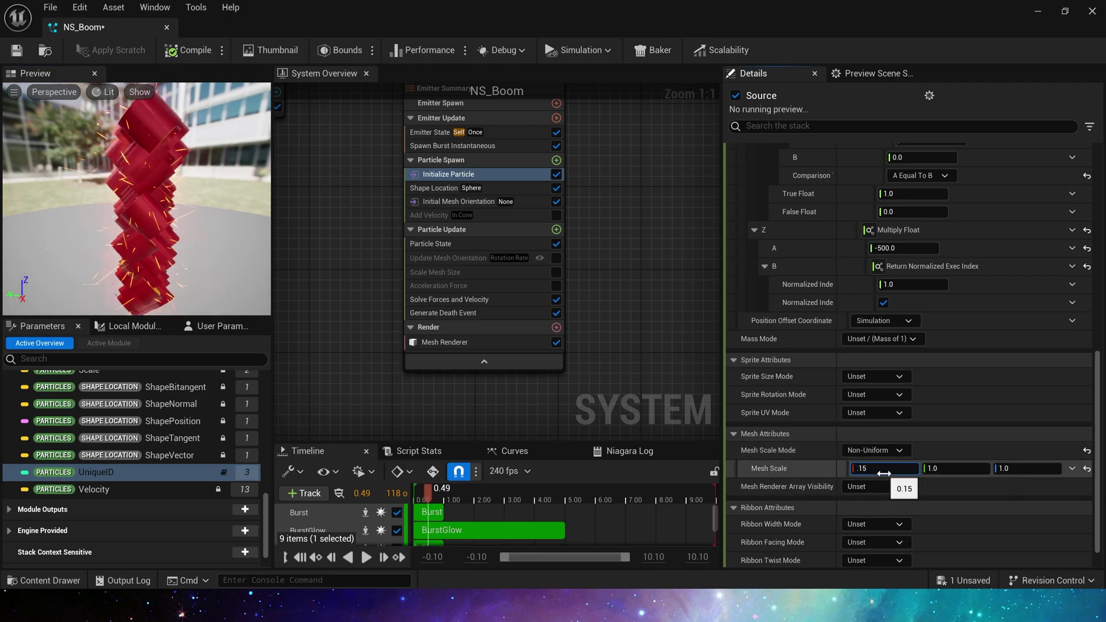
{"action": "key", "text": "Tab"}
{"action": "type", "text": "0.15"}
{"action": "key", "text": "Tab"}
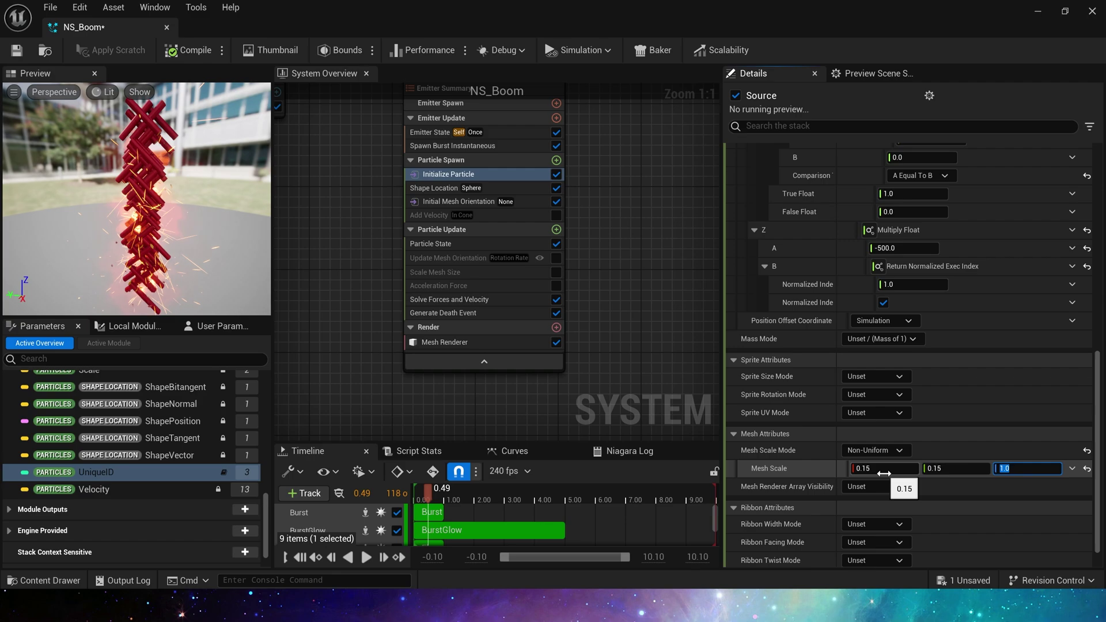
{"action": "type", "text": "0.3"}
{"action": "key", "text": "Tab"}
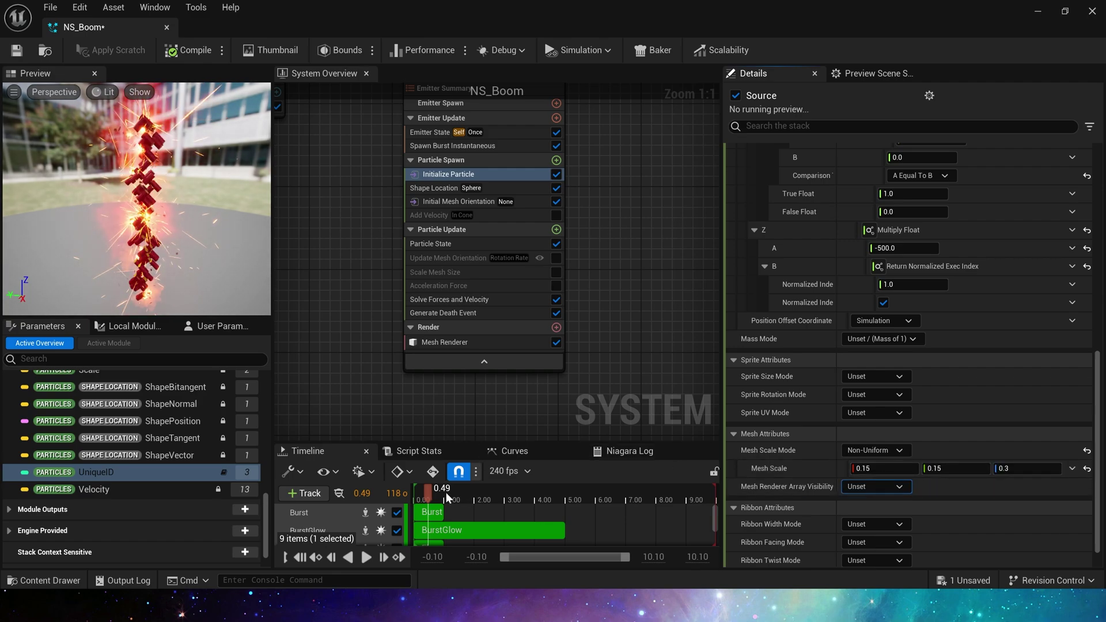
Set the Lifetime Mode of Initialize Particle to Direct Set and disable the Shape Location module.
{"action": "left_click_drag", "start_coordinate": [429, 492], "coordinate": [423, 492]}
{"action": "left_click", "coordinate": [458, 148]}
{"action": "left_click", "coordinate": [439, 174]}
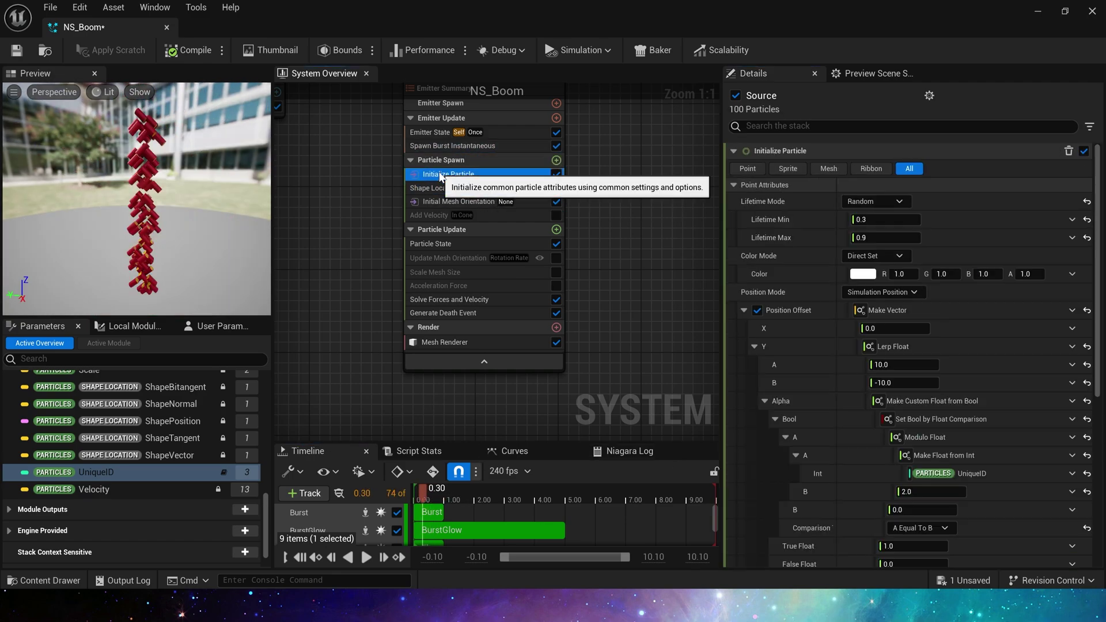
{"action": "left_click", "coordinate": [873, 201]}
{"action": "left_click", "coordinate": [864, 229]}
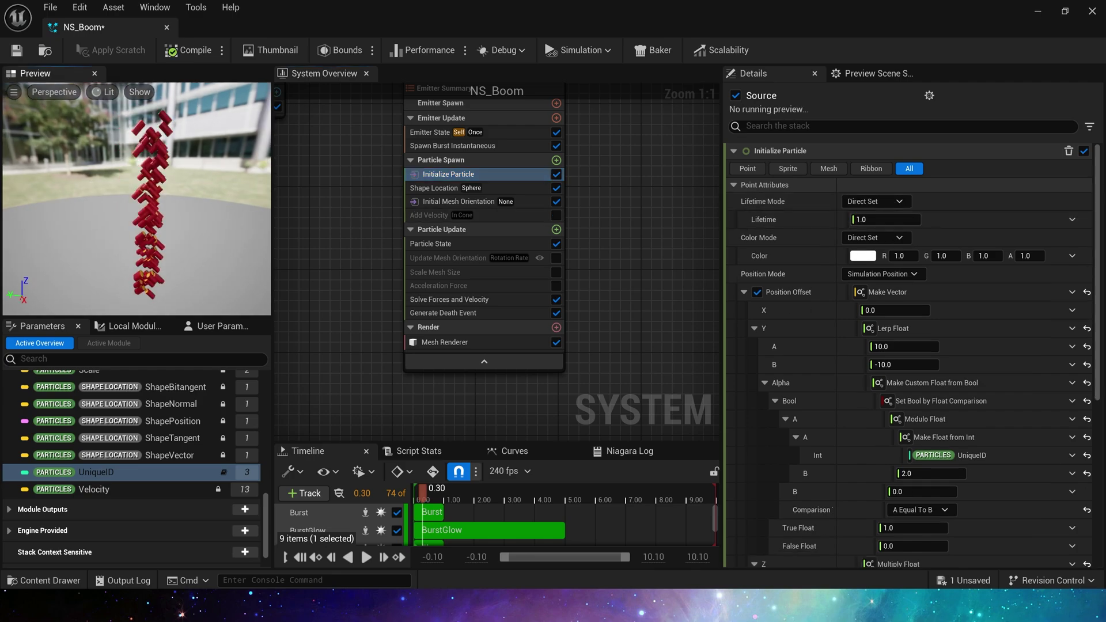
{"action": "mouse_move", "coordinate": [190, 230]}
{"action": "left_mouse_down"}
{"action": "mouse_move", "coordinate": [155, 227]}
{"action": "mouse_move", "coordinate": [173, 234]}
{"action": "left_mouse_up"}
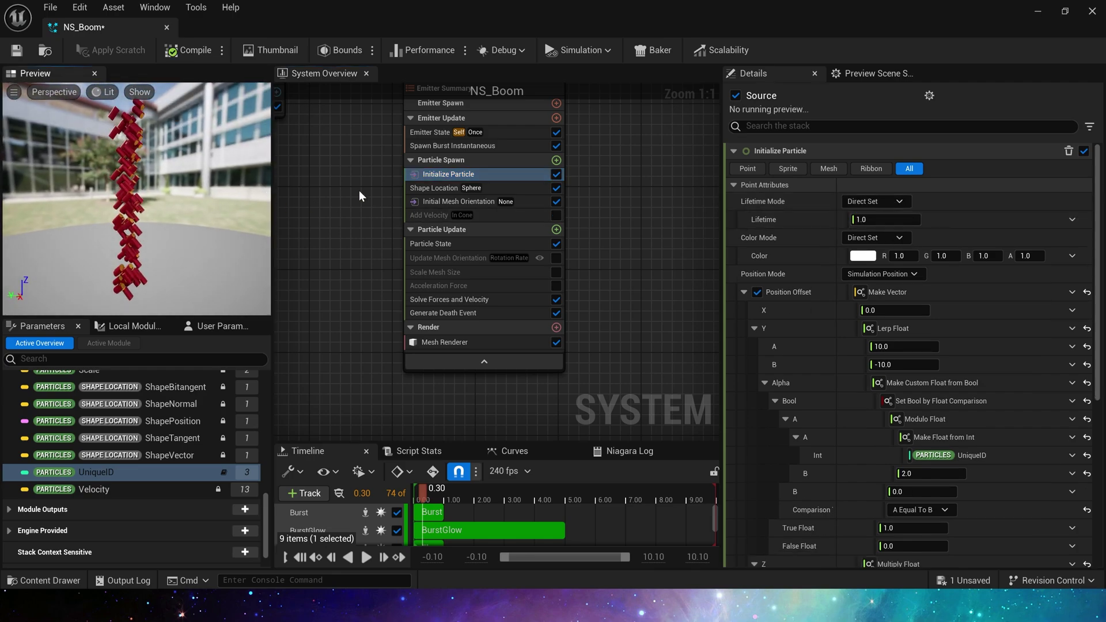
{"action": "left_click", "coordinate": [557, 189]}
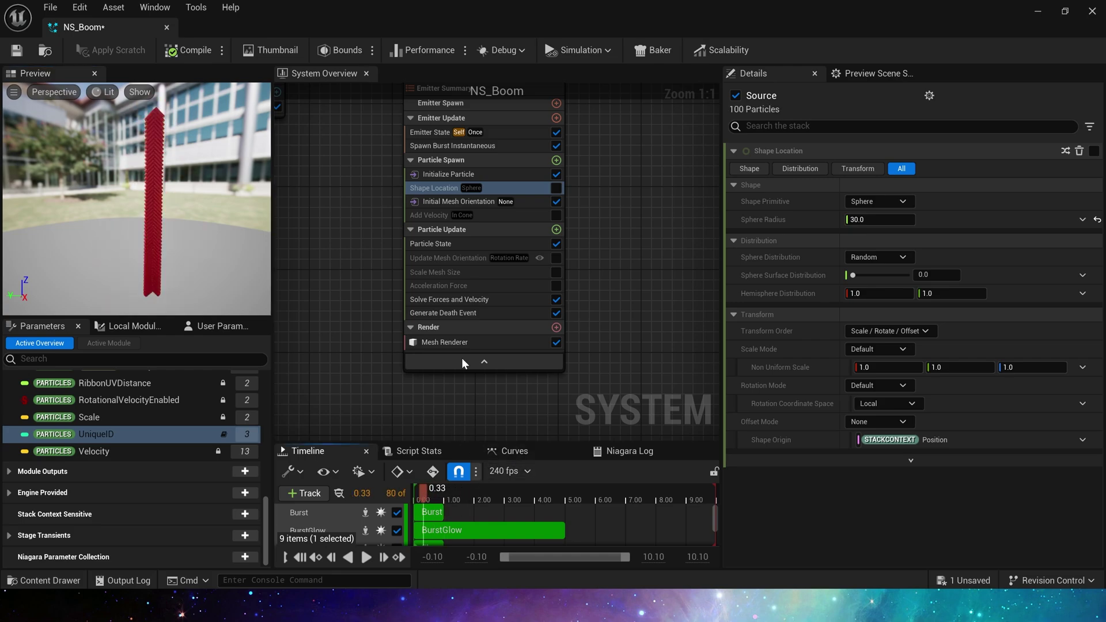
Drive the Lifetime in Initialize Particle with a Multiply Float input.
{"action": "left_click", "coordinate": [444, 175]}
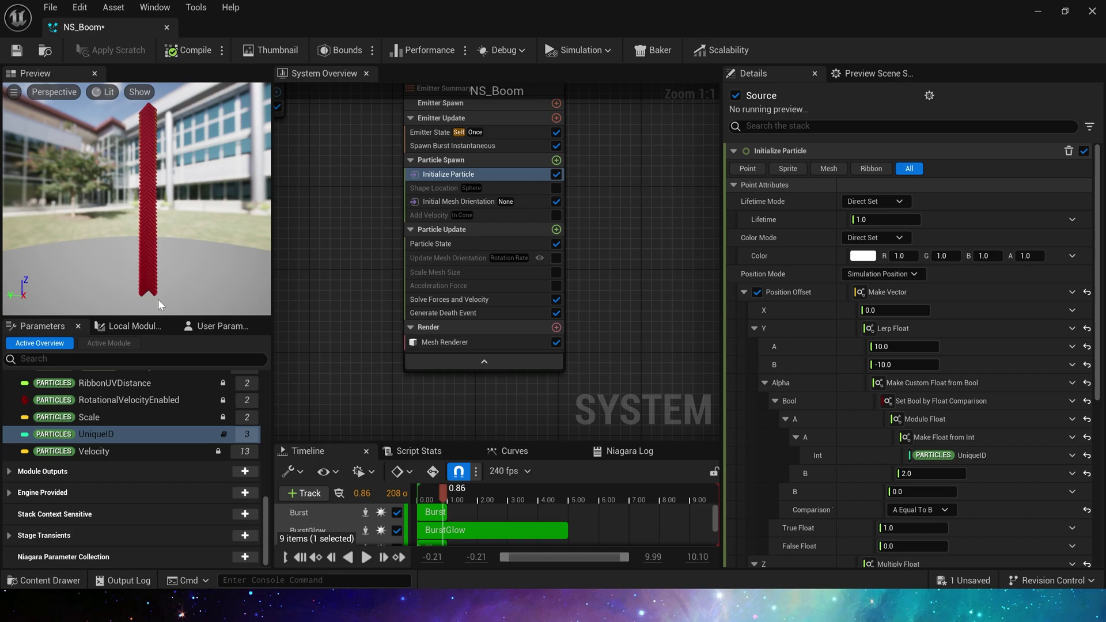
{"action": "left_click", "coordinate": [1072, 219]}
{"action": "type", "text": "mul"}
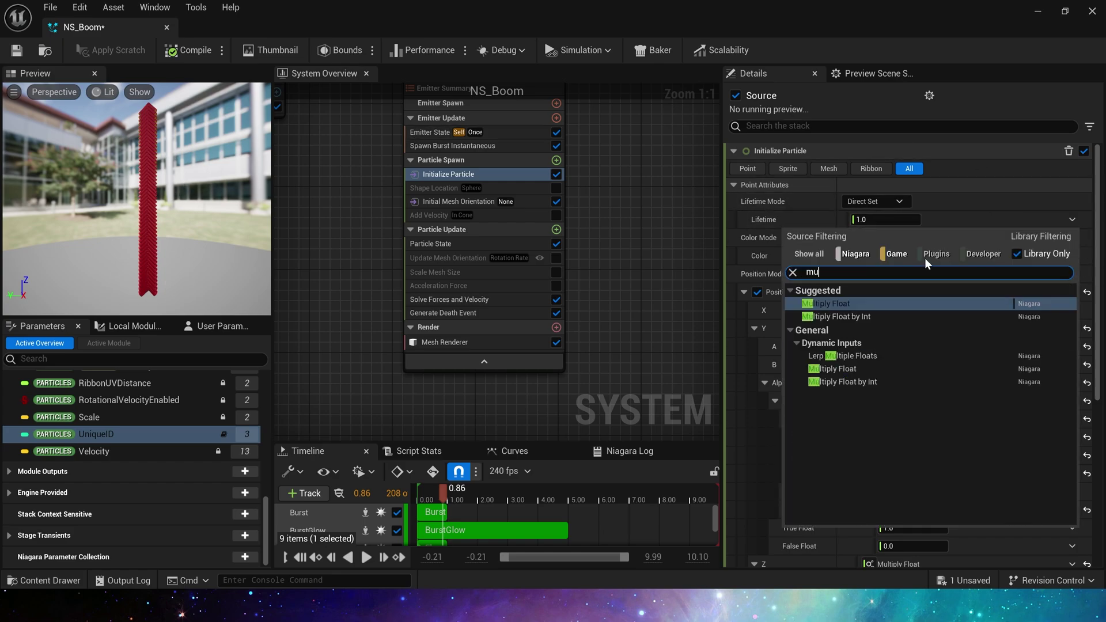
{"action": "left_click", "coordinate": [859, 305]}
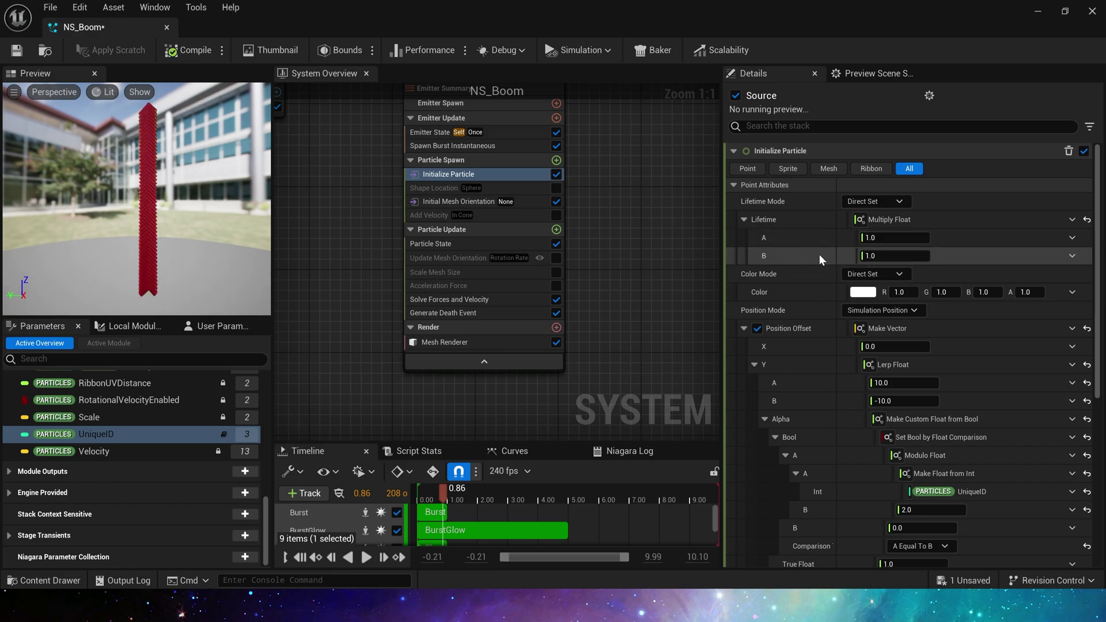
Drive the Lifetime multiplier's B with Subtract Float and set the subtraction's A to 1.
{"action": "left_click", "coordinate": [1072, 255]}
{"action": "type", "text": "subt"}
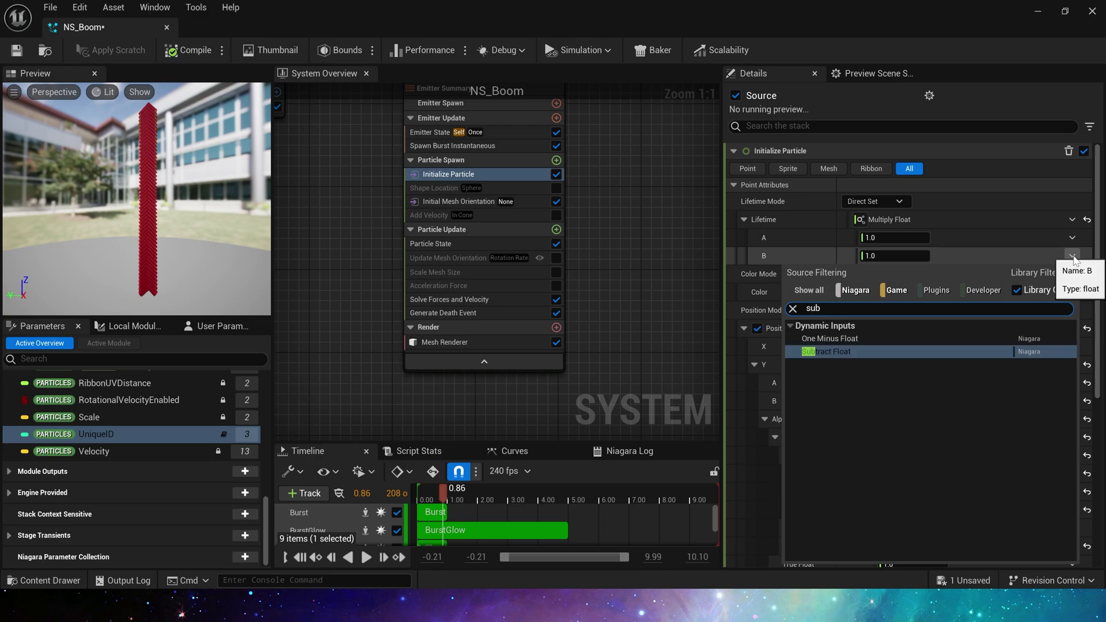
{"action": "left_click", "coordinate": [860, 358]}
{"action": "left_click", "coordinate": [890, 274]}
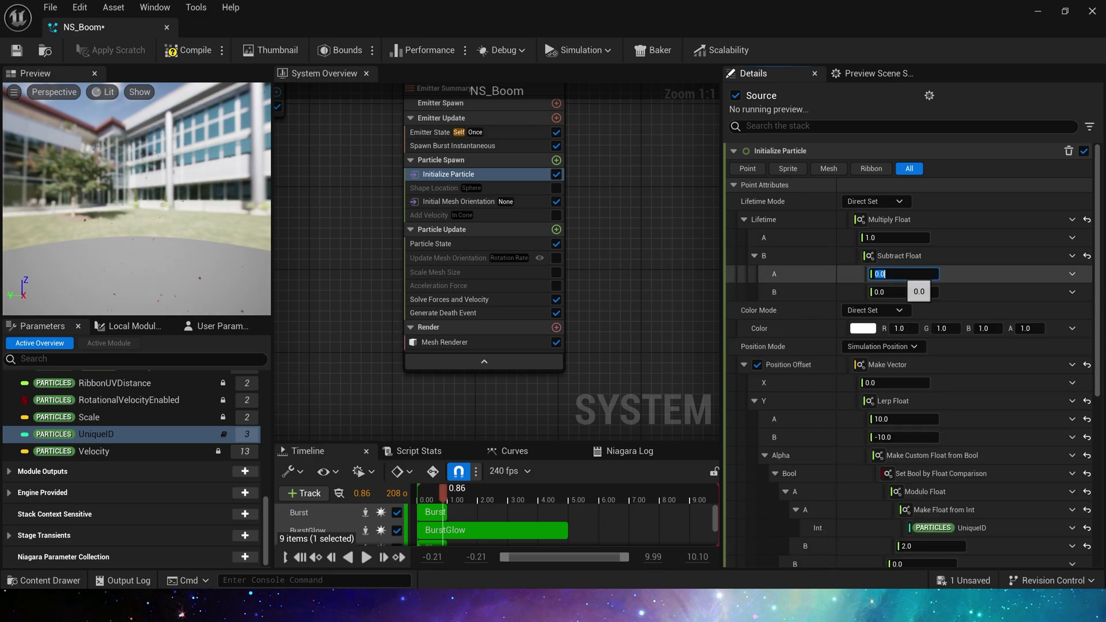
{"action": "type", "text": "1"}
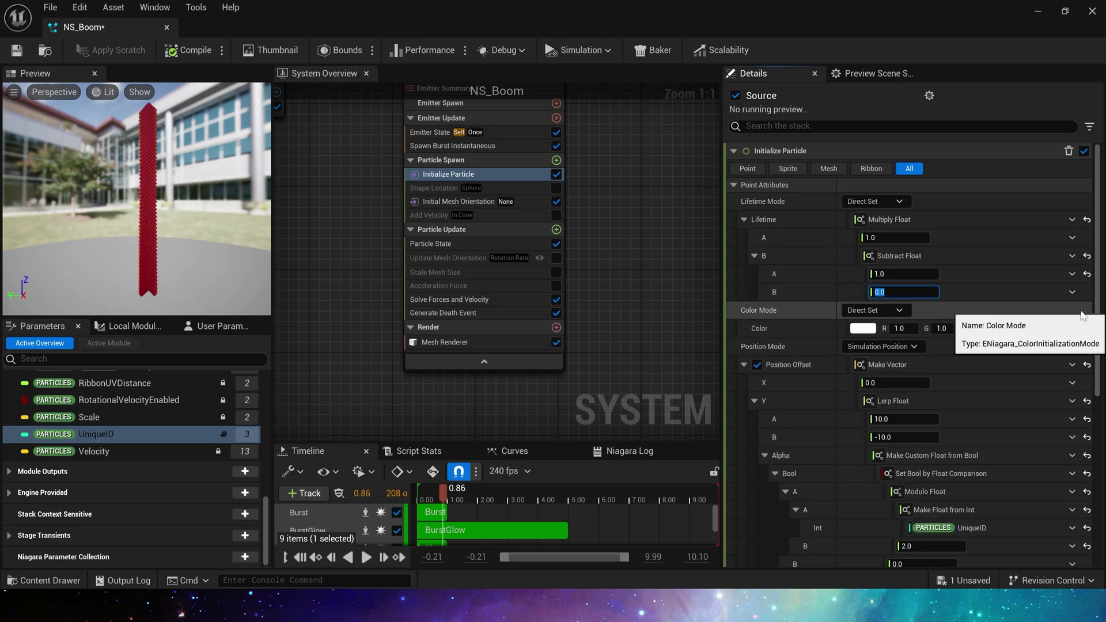
Drive the B input of the Lifetime's Subtract Float with Return Normalized Exec Index and preview the particles' death order.
{"action": "left_click", "coordinate": [1071, 292]}
{"action": "type", "text": "index"}
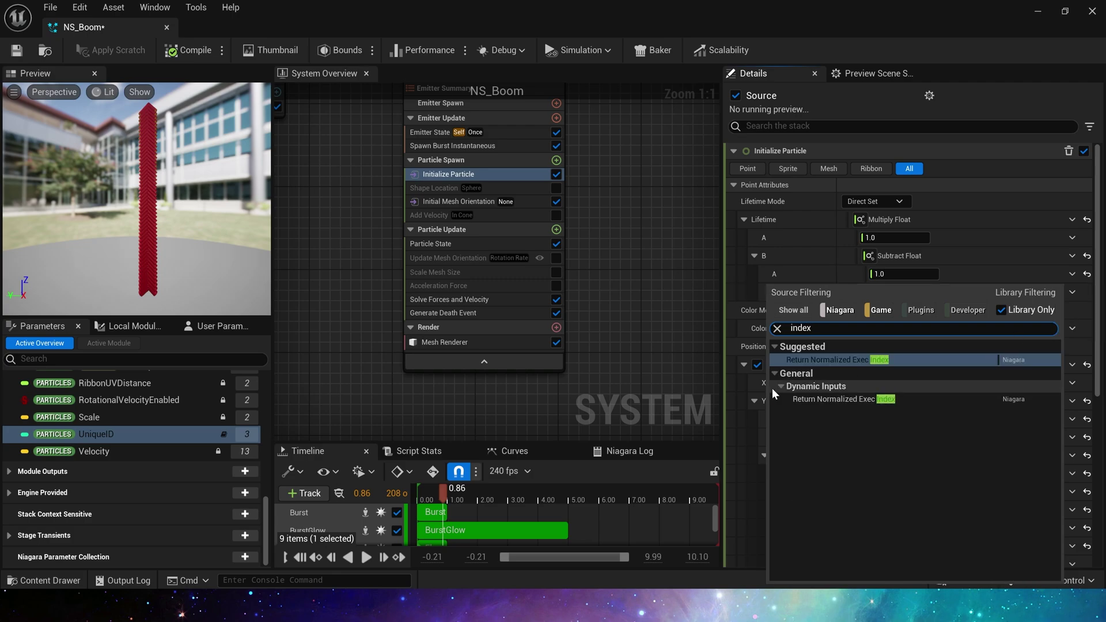
{"action": "left_click", "coordinate": [843, 359]}
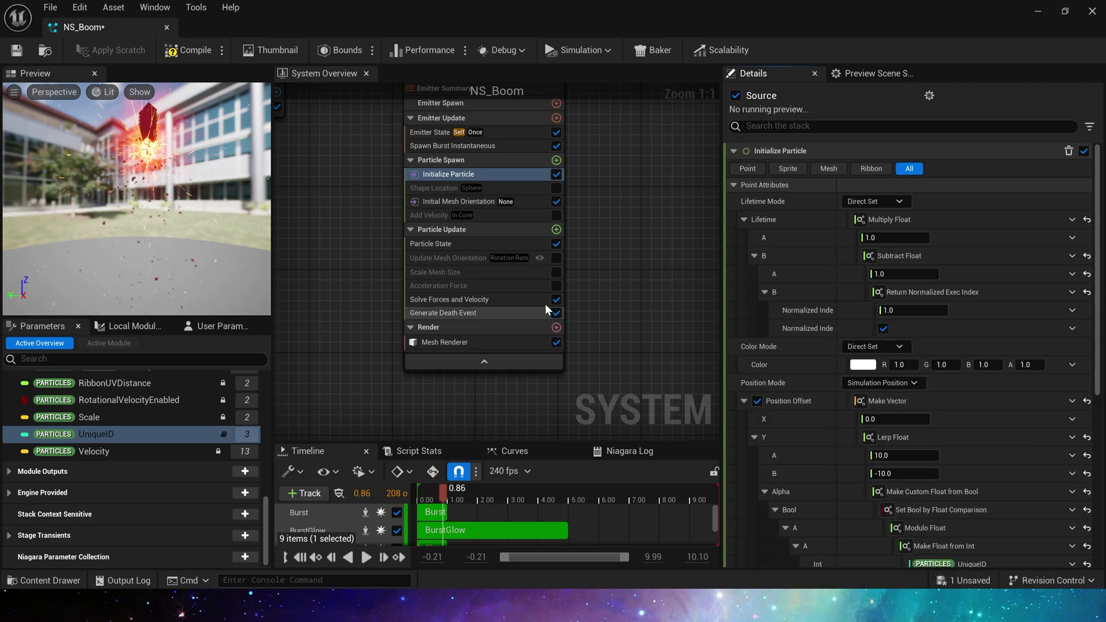
{"action": "mouse_move", "coordinate": [448, 493]}
{"action": "left_mouse_down"}
{"action": "mouse_move", "coordinate": [414, 491]}
{"action": "mouse_move", "coordinate": [426, 493]}
{"action": "left_mouse_up"}
Set A of the Lifetime's Multiply Float to 2 and preview the slower disappearance of the stack.
{"action": "left_click", "coordinate": [890, 237]}
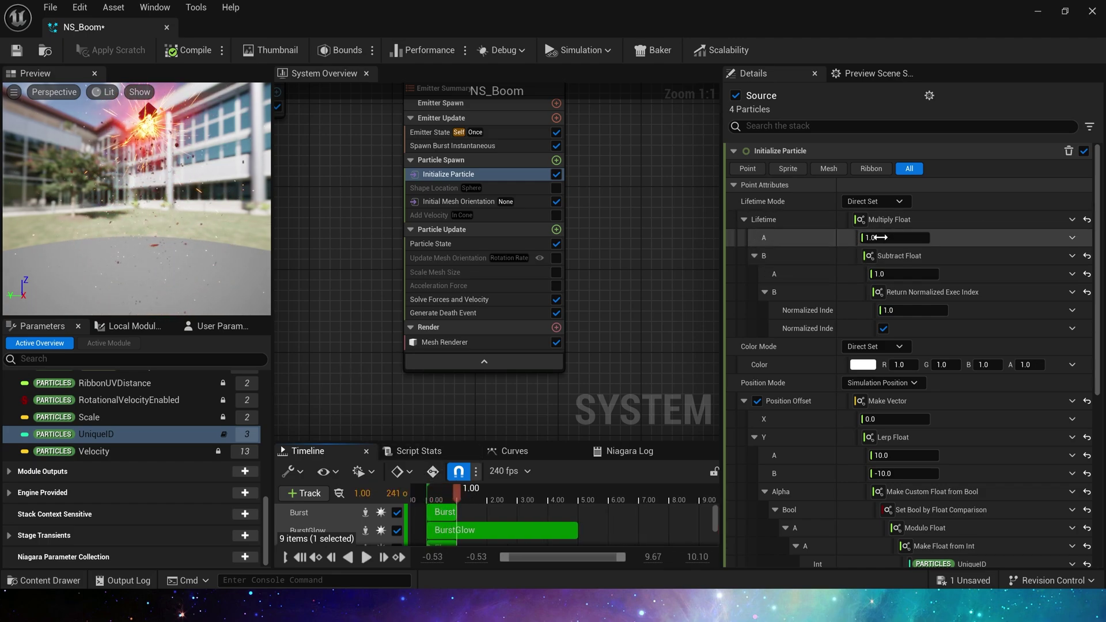
{"action": "type", "text": "2"}
{"action": "key", "text": "Return"}
{"action": "left_click", "coordinate": [433, 490]}
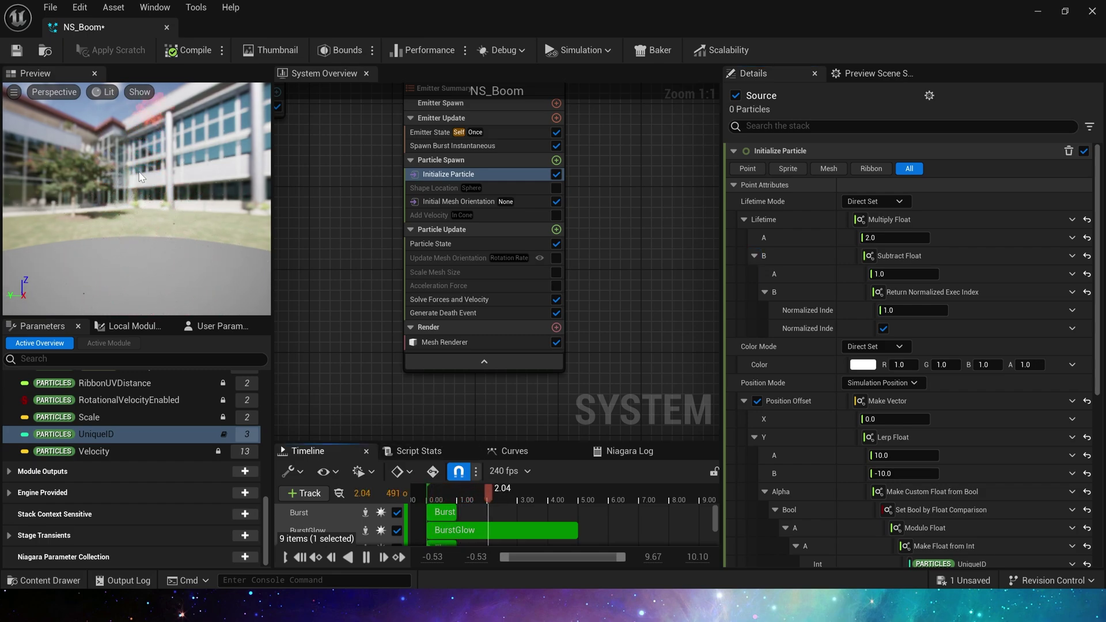
{"action": "left_click_drag", "start_coordinate": [507, 494], "coordinate": [461, 488]}
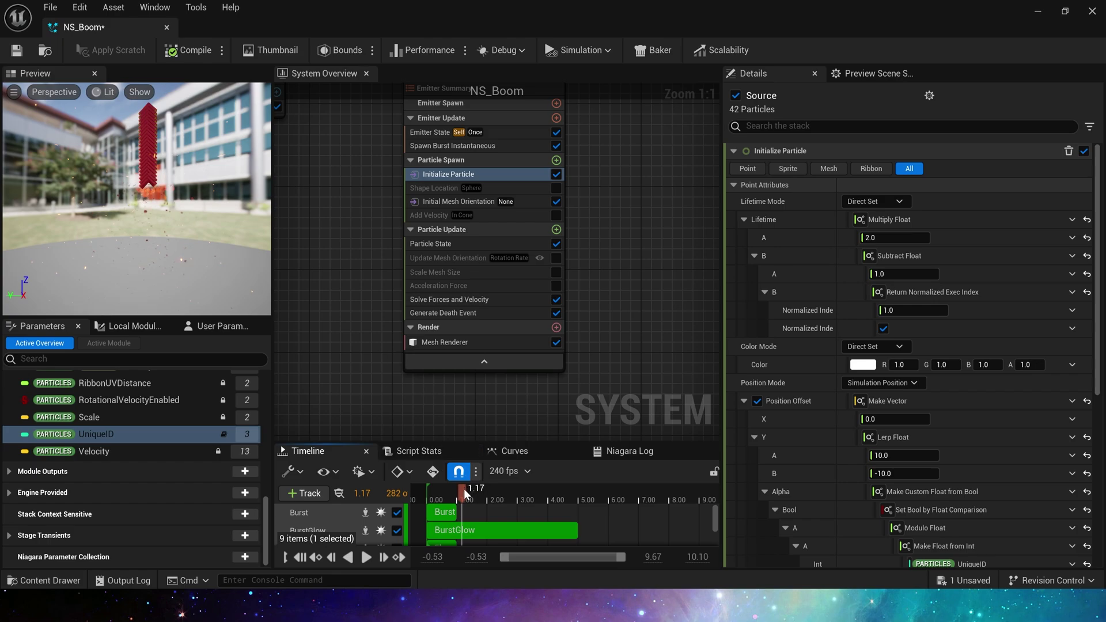
{"action": "mouse_move", "coordinate": [464, 490]}
{"action": "left_mouse_down"}
{"action": "mouse_move", "coordinate": [438, 486]}
{"action": "mouse_move", "coordinate": [502, 496]}
{"action": "mouse_move", "coordinate": [446, 489]}
{"action": "left_mouse_up"}
Set the Loop Duration in the Flare emitter's Emitter State to 5.
{"action": "scroll", "coordinate": [601, 196], "scroll_direction": "down", "scroll_amount": 2}
{"action": "right_click_drag", "start_coordinate": [614, 141], "coordinate": [425, 217]}
{"action": "right_click_drag", "start_coordinate": [519, 118], "coordinate": [424, 126]}
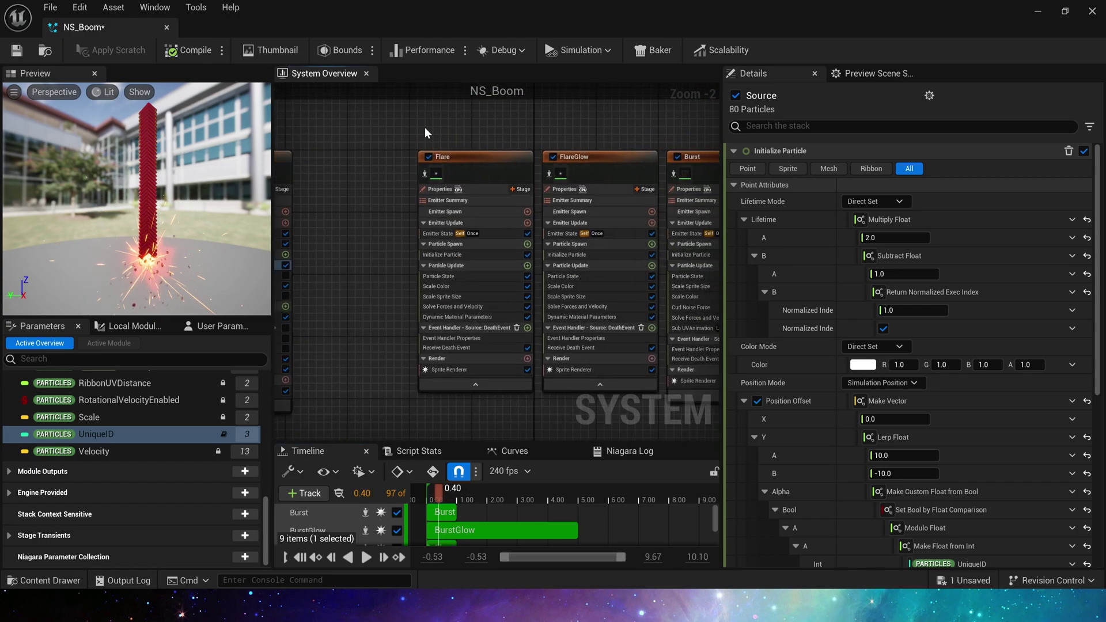
{"action": "left_click_drag", "start_coordinate": [424, 127], "coordinate": [612, 271]}
{"action": "left_click", "coordinate": [519, 120]}
{"action": "left_click", "coordinate": [426, 226]}
{"action": "left_click", "coordinate": [431, 233]}
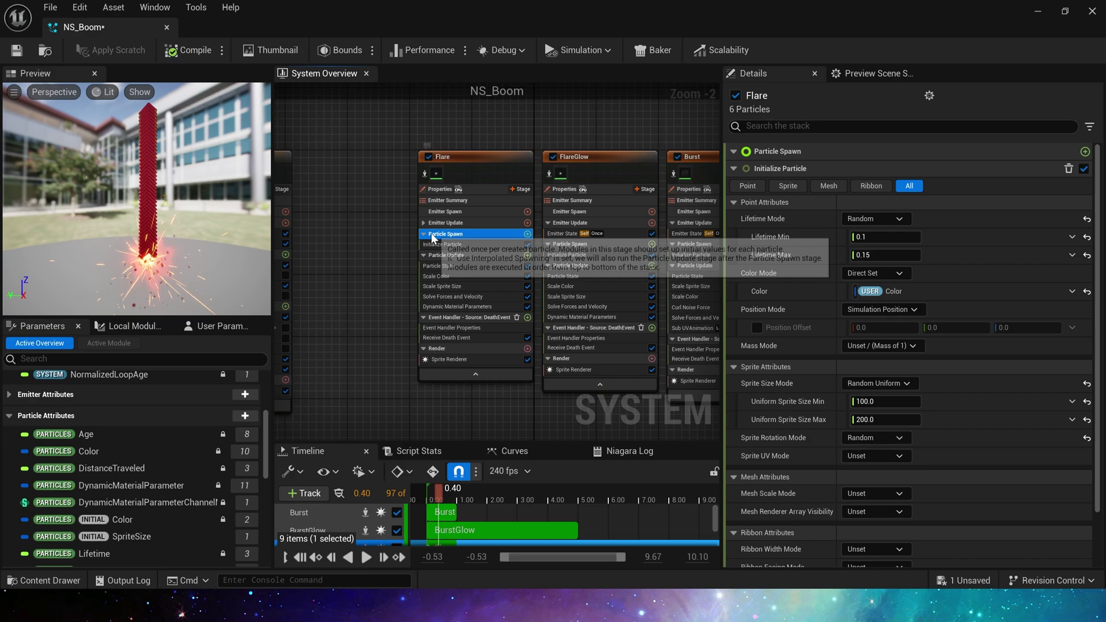
{"action": "left_click", "coordinate": [424, 224]}
{"action": "left_click", "coordinate": [422, 222]}
{"action": "left_click", "coordinate": [424, 223]}
{"action": "left_click", "coordinate": [431, 233]}
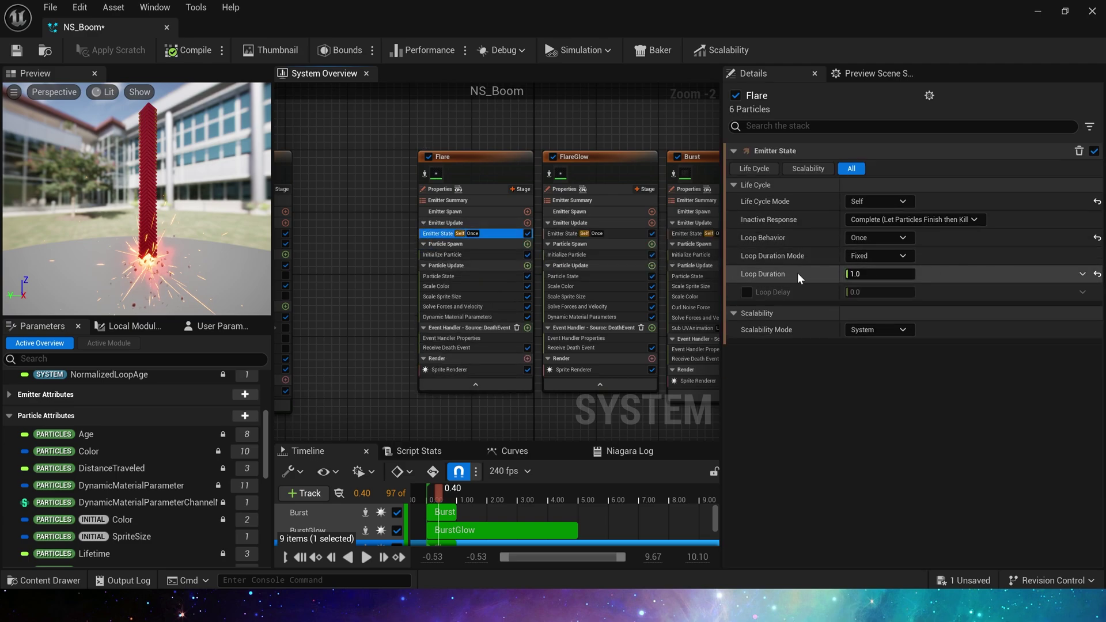
{"action": "left_click", "coordinate": [847, 273]}
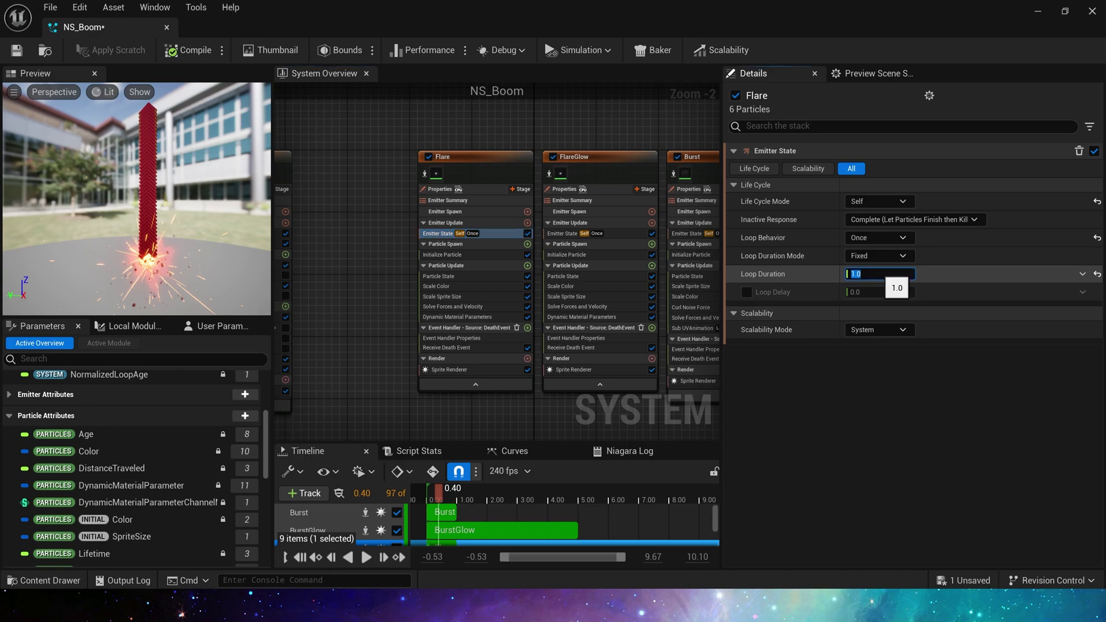
{"action": "type", "text": "5"}
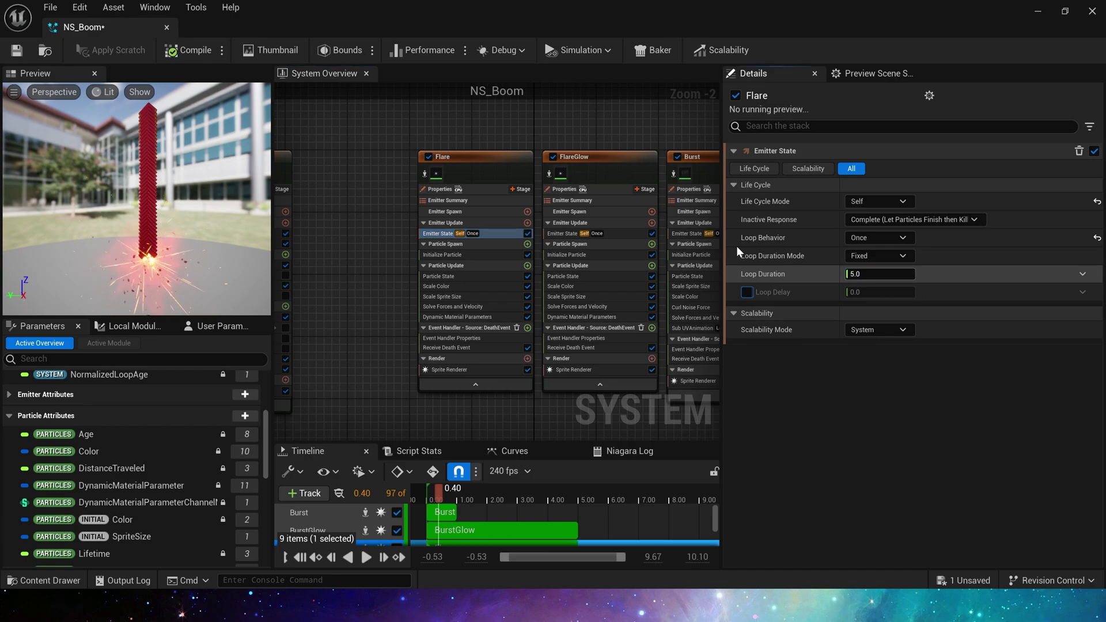
Set the Loop Duration in the FlareGlow emitter's Emitter State to 5.
{"action": "right_click_drag", "start_coordinate": [599, 231], "coordinate": [516, 237]}
{"action": "left_click", "coordinate": [517, 238]}
{"action": "left_click", "coordinate": [612, 240]}
{"action": "left_click", "coordinate": [880, 274]}
{"action": "type", "text": "5"}
Set the Loop Duration to 5 in the Emitter State of the remaining effect emitters, including Burst, Spark, SparkLong and Papper.
{"action": "right_click_drag", "start_coordinate": [624, 106], "coordinate": [474, 118]}
{"action": "left_click", "coordinate": [588, 254]}
{"action": "right_click_drag", "start_coordinate": [591, 126], "coordinate": [391, 133]}
{"action": "left_click", "coordinate": [507, 261]}
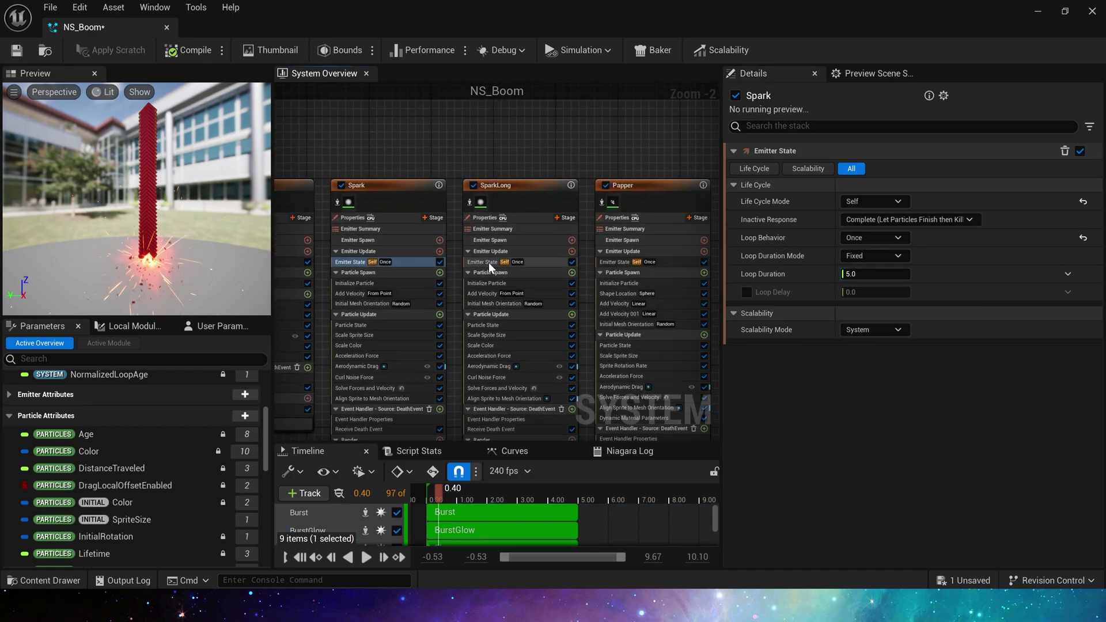
{"action": "left_click", "coordinate": [489, 263]}
{"action": "left_click", "coordinate": [875, 274]}
{"action": "right_click_drag", "start_coordinate": [599, 172], "coordinate": [493, 165]}
{"action": "left_click", "coordinate": [511, 254]}
Select all the emitters except Source and play the effect to check that bursts accompany the whole stack's disappearance.
{"action": "scroll", "coordinate": [460, 153], "scroll_direction": "down", "scroll_amount": 3}
{"action": "left_click_drag", "start_coordinate": [282, 147], "coordinate": [578, 352]}
{"action": "scroll", "coordinate": [578, 353], "scroll_direction": "up", "scroll_amount": 3}
{"action": "right_click_drag", "start_coordinate": [357, 339], "coordinate": [490, 440]}
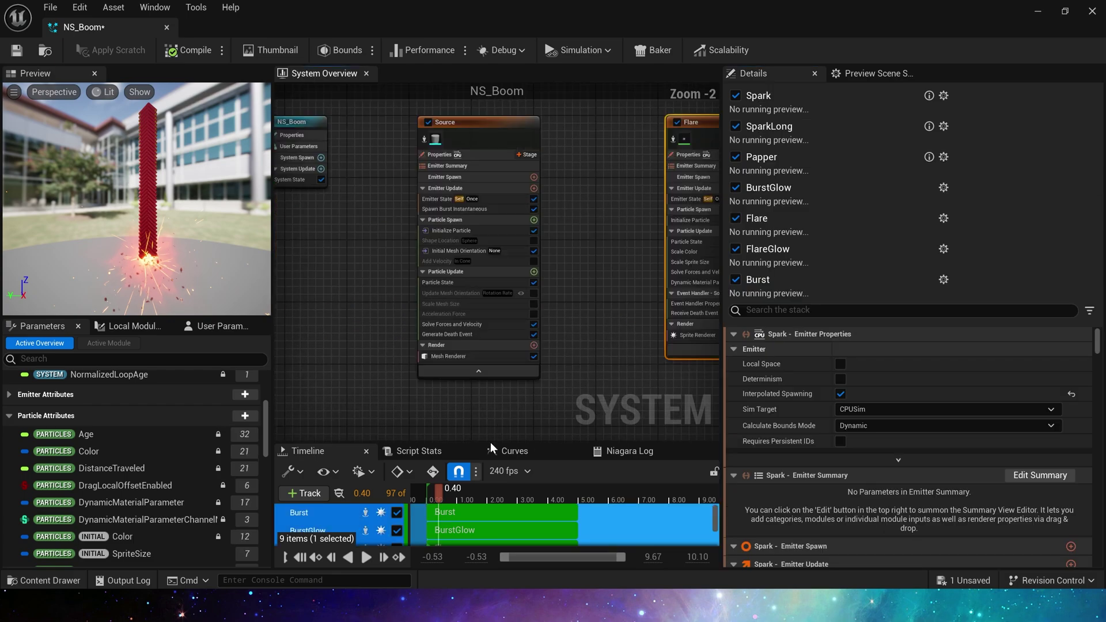
{"action": "mouse_move", "coordinate": [448, 494]}
{"action": "left_mouse_down"}
{"action": "mouse_move", "coordinate": [482, 495]}
{"action": "mouse_move", "coordinate": [432, 489]}
{"action": "mouse_move", "coordinate": [486, 494]}
{"action": "mouse_move", "coordinate": [437, 490]}
{"action": "left_mouse_up"}
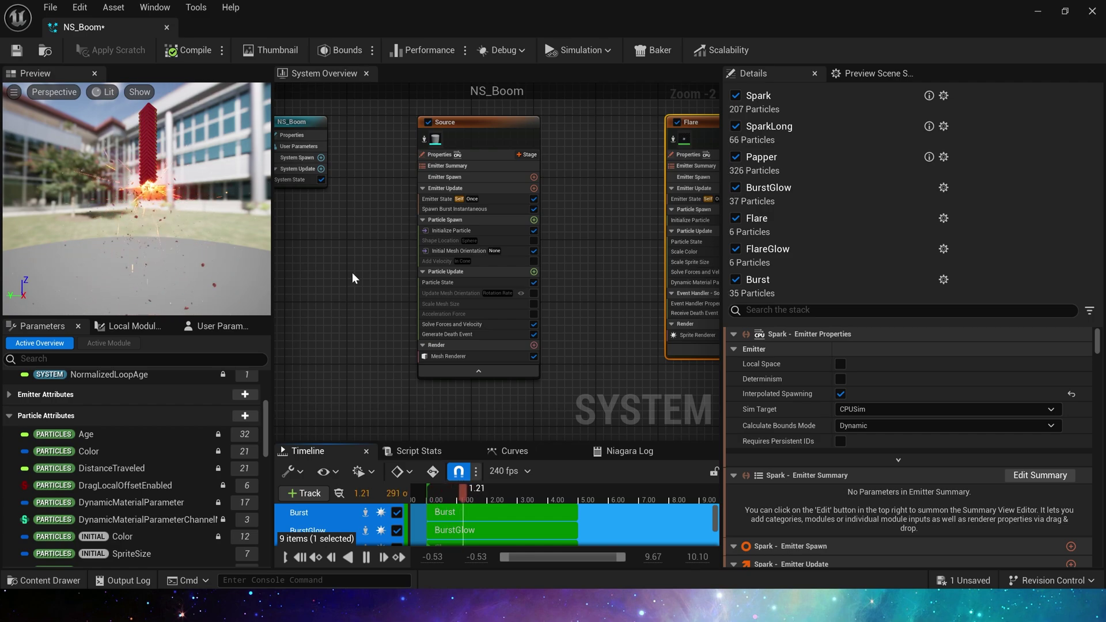
{"action": "key", "text": "space"}
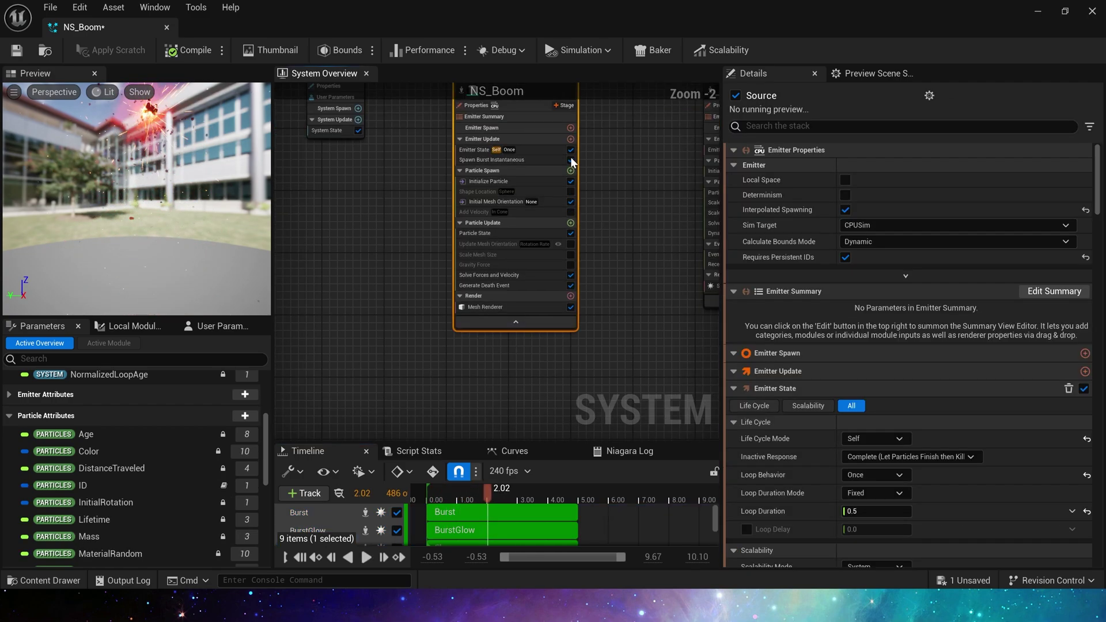
Enable the Gravity Force module in the Source emitter's Particle Update and preview its effect from the start of the timeline.
{"action": "right_click_drag", "start_coordinate": [403, 154], "coordinate": [392, 209]}
{"action": "scroll", "coordinate": [393, 242], "scroll_direction": "up", "scroll_amount": 2}
{"action": "right_click_drag", "start_coordinate": [393, 324], "coordinate": [324, 260]}
{"action": "left_click", "coordinate": [421, 279]}
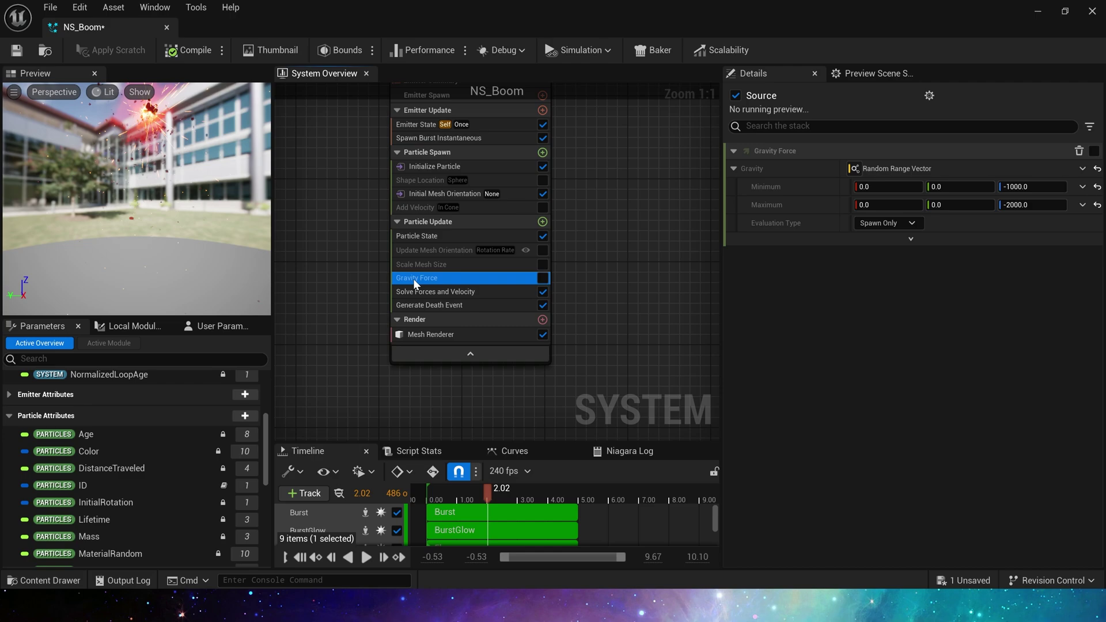
{"action": "left_click", "coordinate": [543, 277]}
{"action": "left_click_drag", "start_coordinate": [487, 492], "coordinate": [430, 474]}
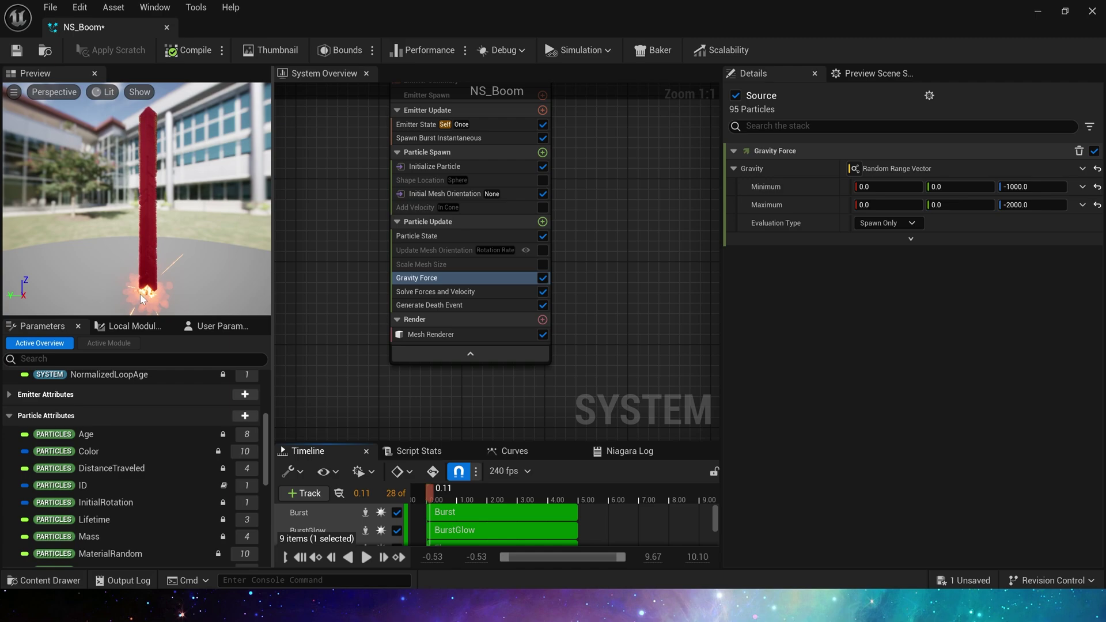
Wrap the Gravity input's Random Range Vector in a Multiply Vector by Float input.
{"action": "left_click", "coordinate": [1082, 168]}
{"action": "type", "text": "mu"}
{"action": "left_click", "coordinate": [864, 266]}
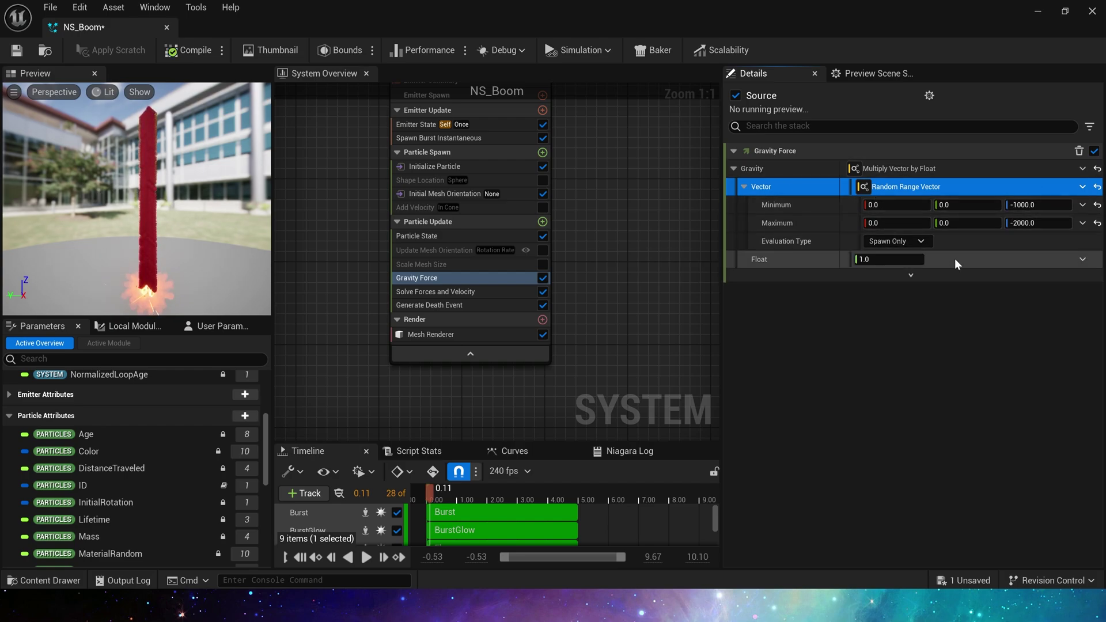
Drive the gravity multiplier's Float with Make Custom Float from Bool and its Bool with Set Bool by Float Comparison.
{"action": "left_click", "coordinate": [1082, 259]}
{"action": "type", "text": "boo"}
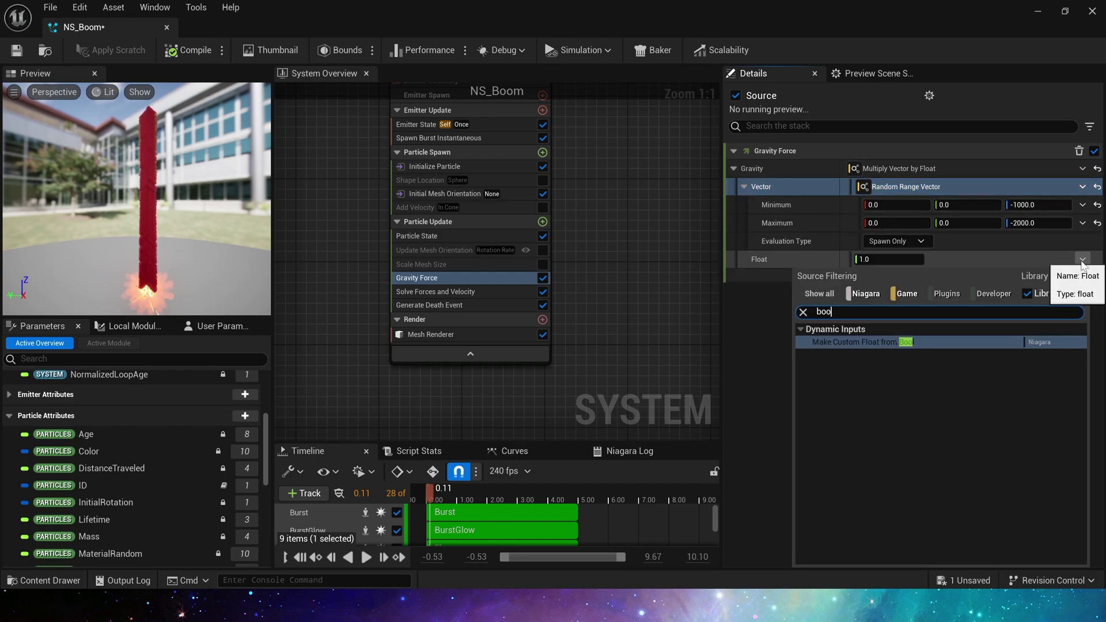
{"action": "left_click", "coordinate": [914, 344]}
{"action": "left_click", "coordinate": [1083, 278]}
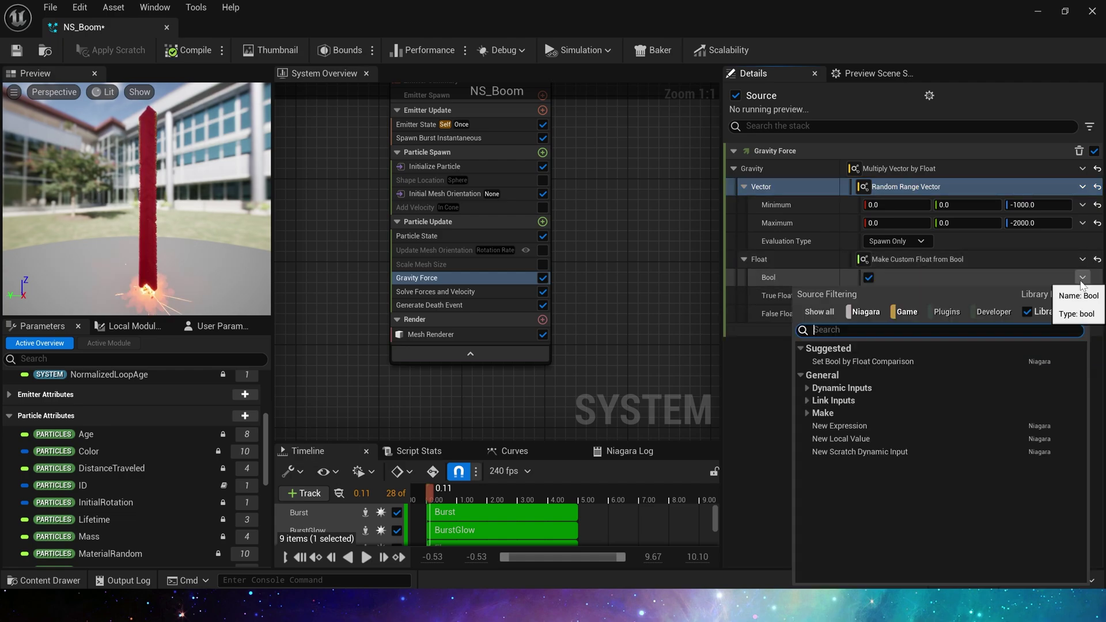
{"action": "left_click", "coordinate": [882, 357]}
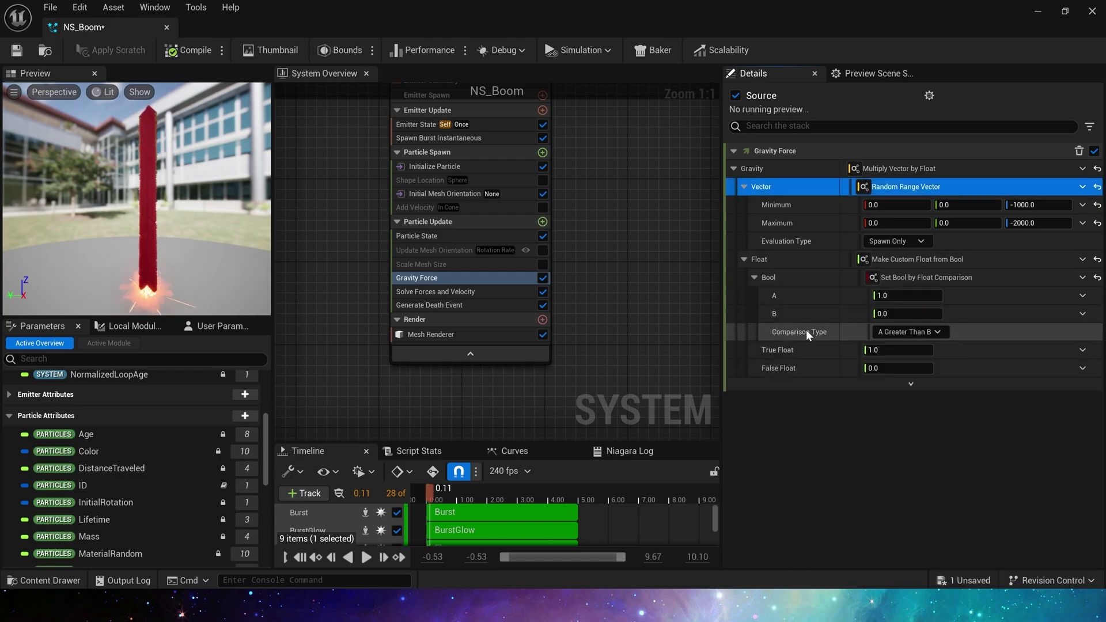
Drive the comparison's A with Subtract Float, linking its A to PARTICLES Lifetime and its B to PARTICLES Age.
{"action": "left_click", "coordinate": [1082, 295]}
{"action": "type", "text": "sub"}
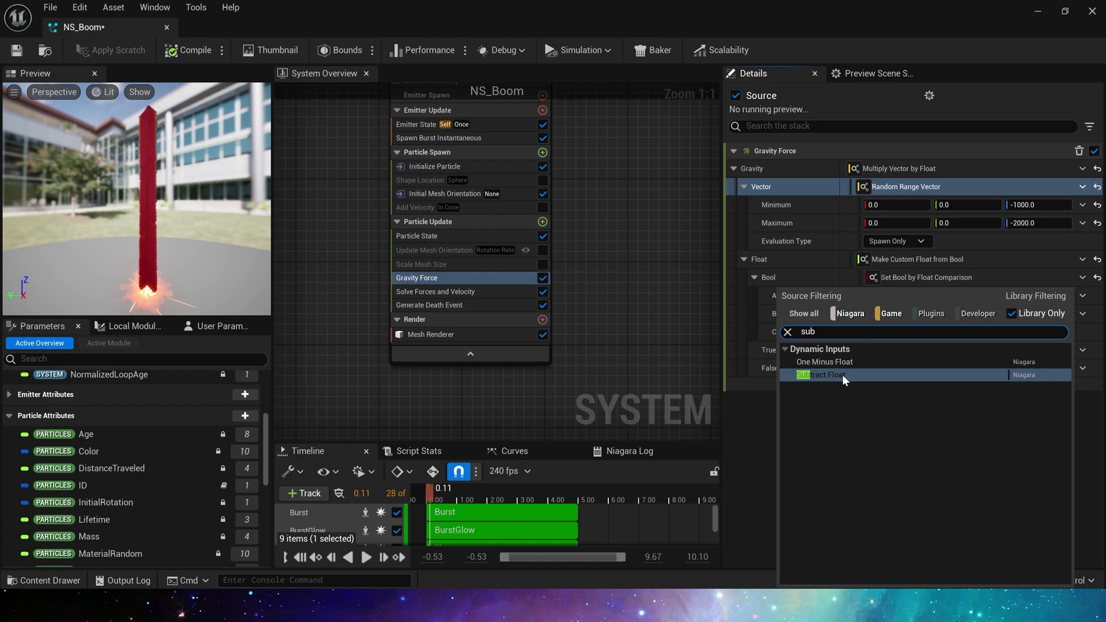
{"action": "left_click", "coordinate": [844, 379]}
{"action": "scroll", "coordinate": [115, 426], "scroll_direction": "down", "scroll_amount": 5}
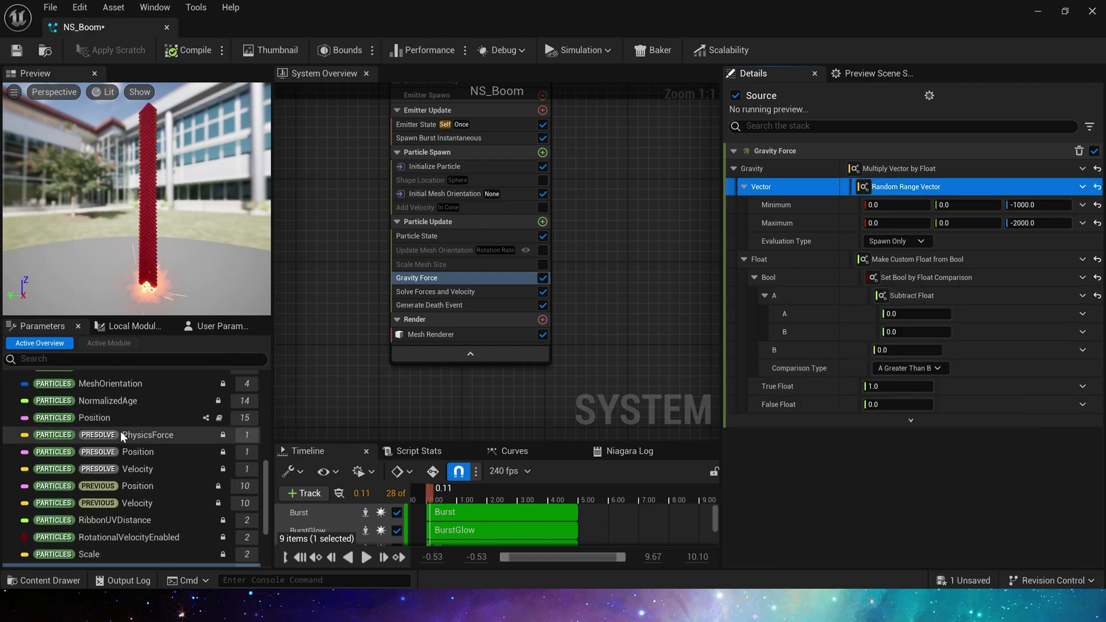
{"action": "left_click_drag", "start_coordinate": [104, 376], "coordinate": [887, 314]}
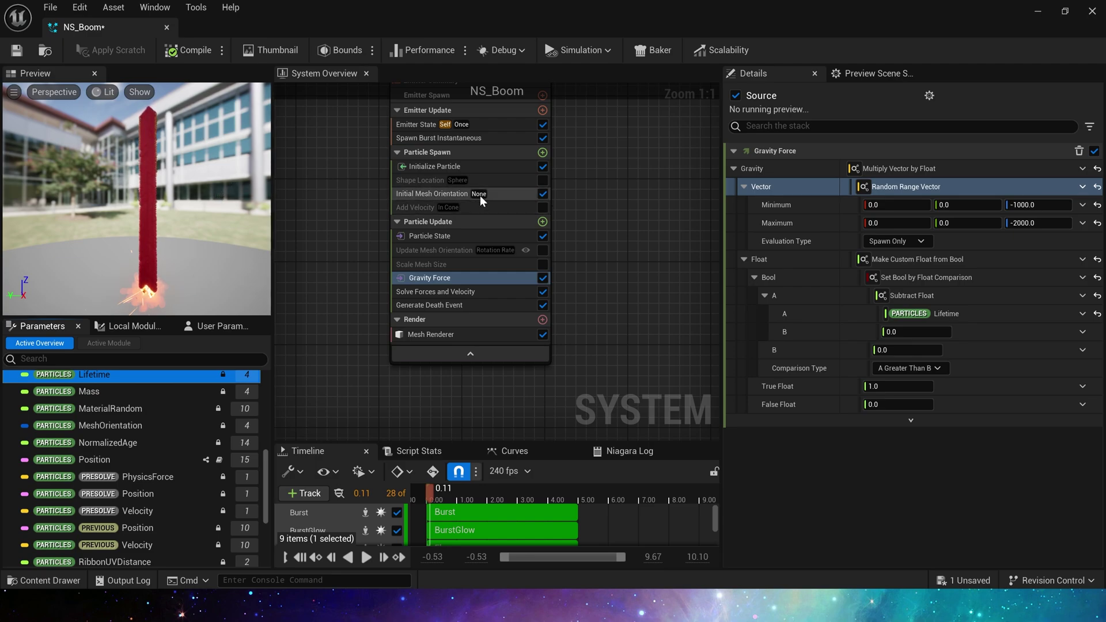
{"action": "left_click", "coordinate": [1082, 350]}
{"action": "type", "text": "age"}
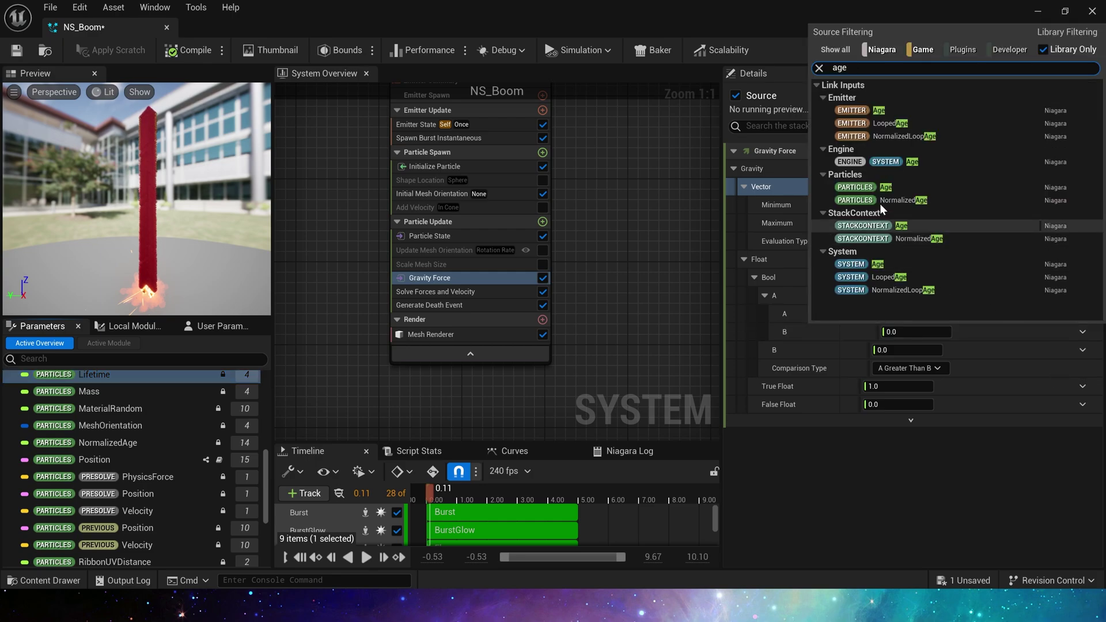
{"action": "left_click", "coordinate": [896, 187]}
Set the gravity comparison to A Less Than Or Equal To B with B at 0.2, and inspect the preview.
{"action": "left_click", "coordinate": [907, 351]}
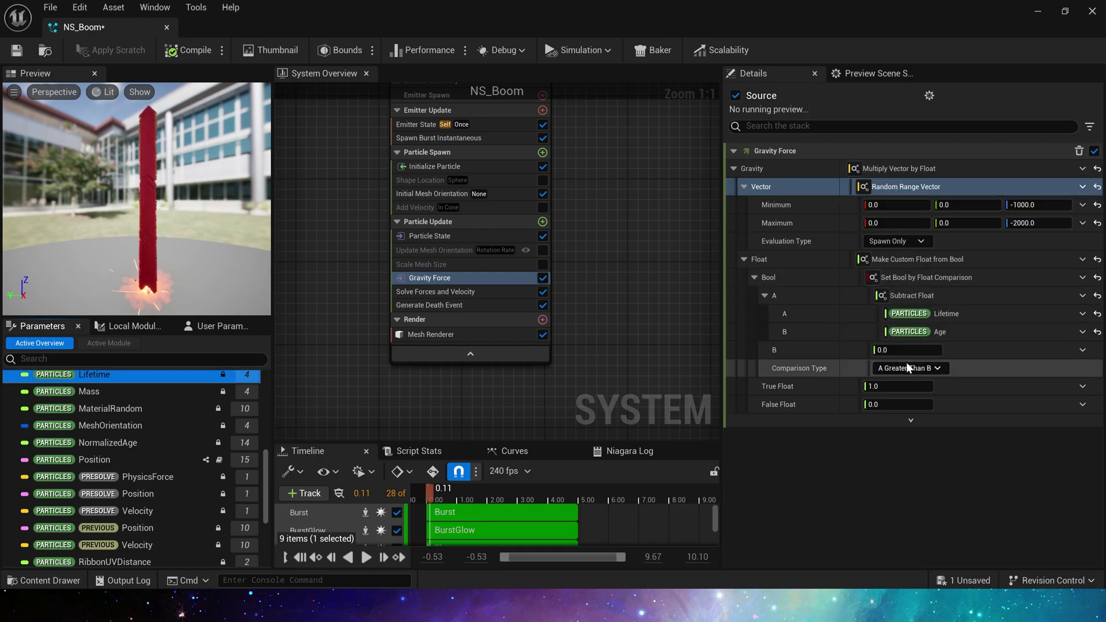
{"action": "left_click", "coordinate": [925, 372]}
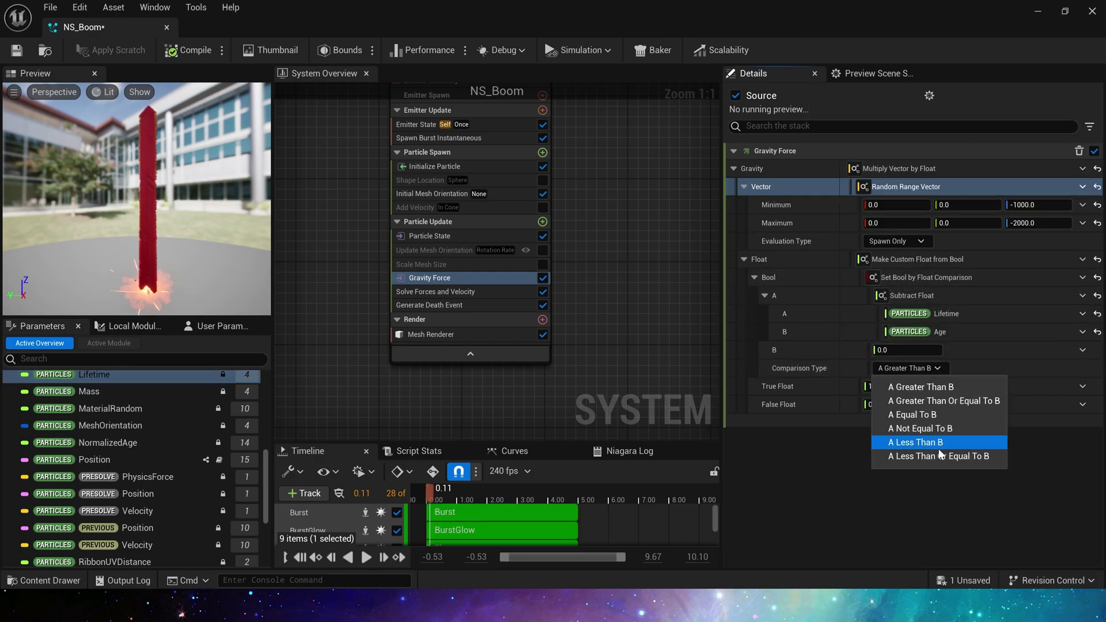
{"action": "left_click", "coordinate": [939, 456]}
{"action": "left_click", "coordinate": [908, 351]}
{"action": "type", "text": "0.2"}
{"action": "key", "text": "Return"}
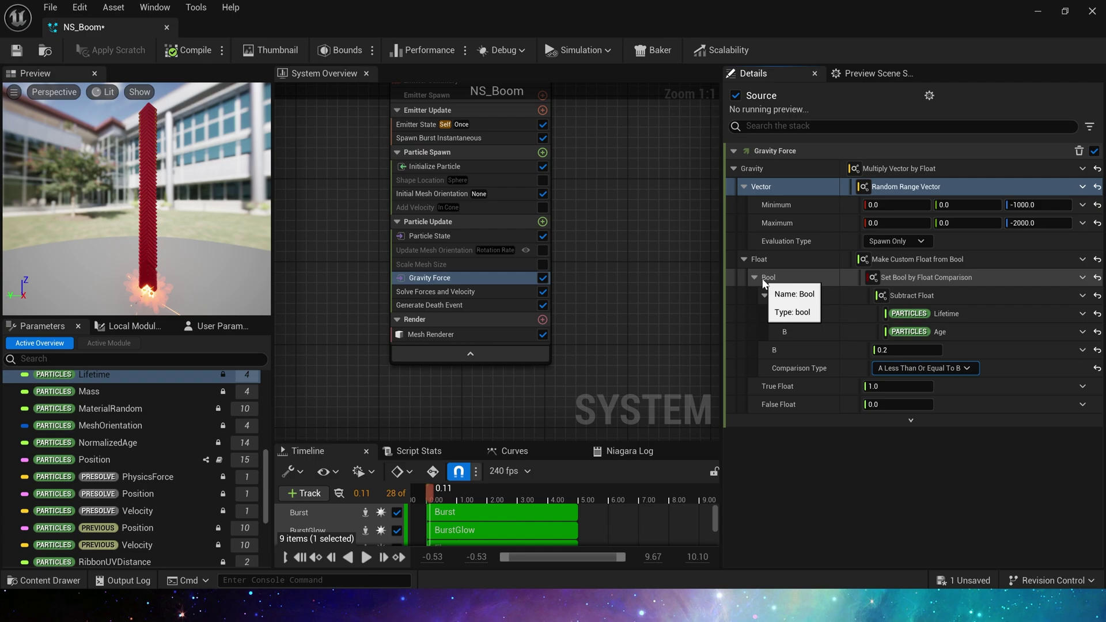
{"action": "left_click_drag", "start_coordinate": [136, 199], "coordinate": [167, 179]}
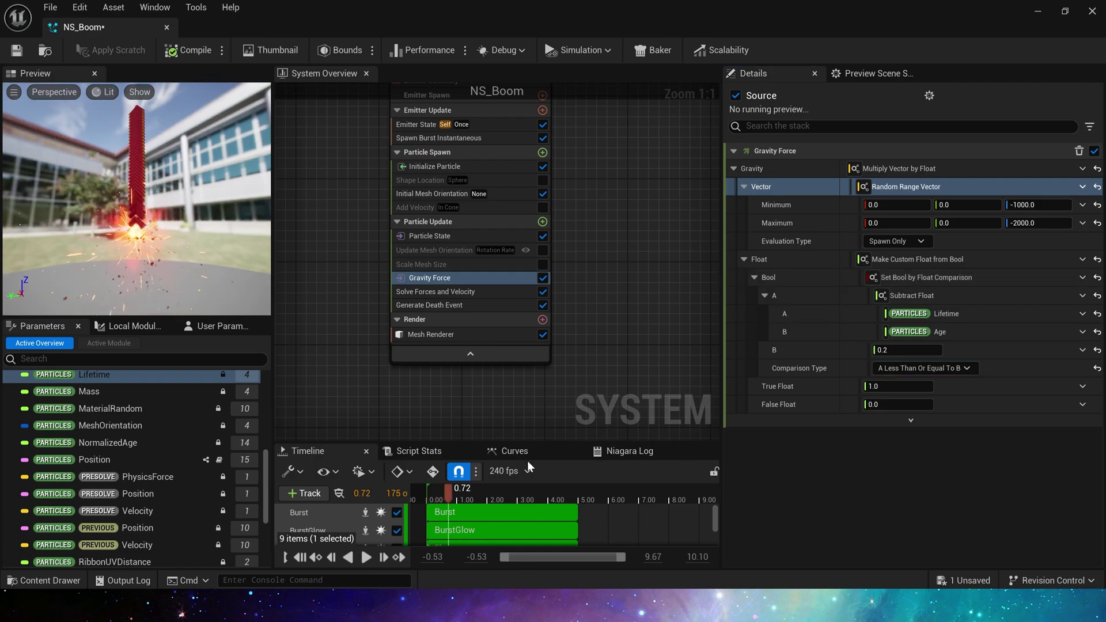
Add a Point Force module to the Source emitter's Particle Update.
{"action": "left_click", "coordinate": [542, 222]}
{"action": "type", "text": "poin"}
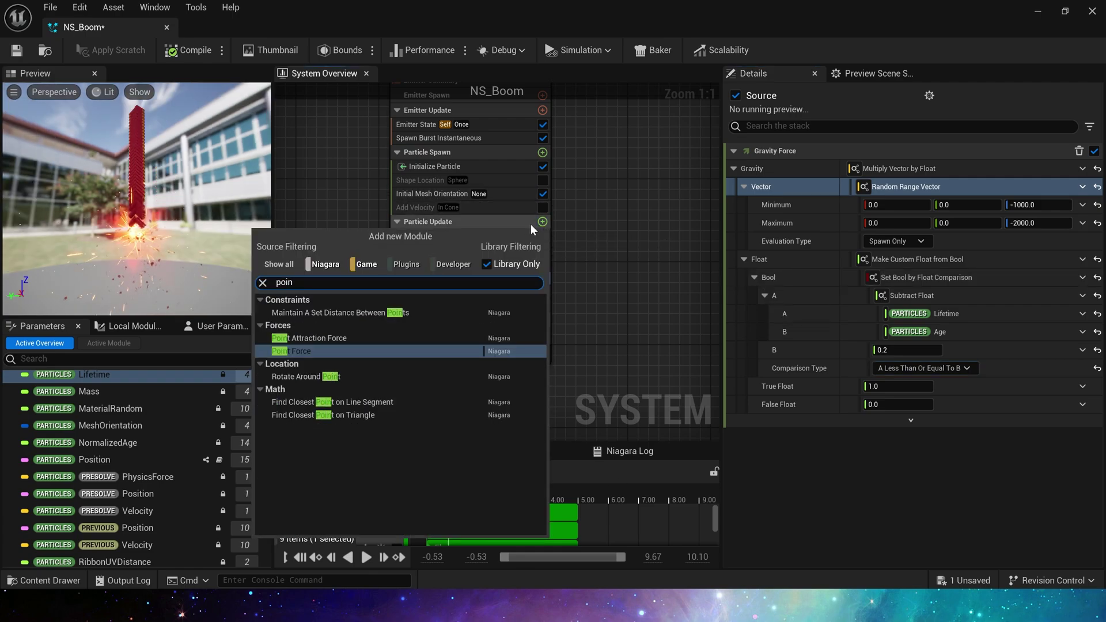
{"action": "left_click", "coordinate": [300, 351]}
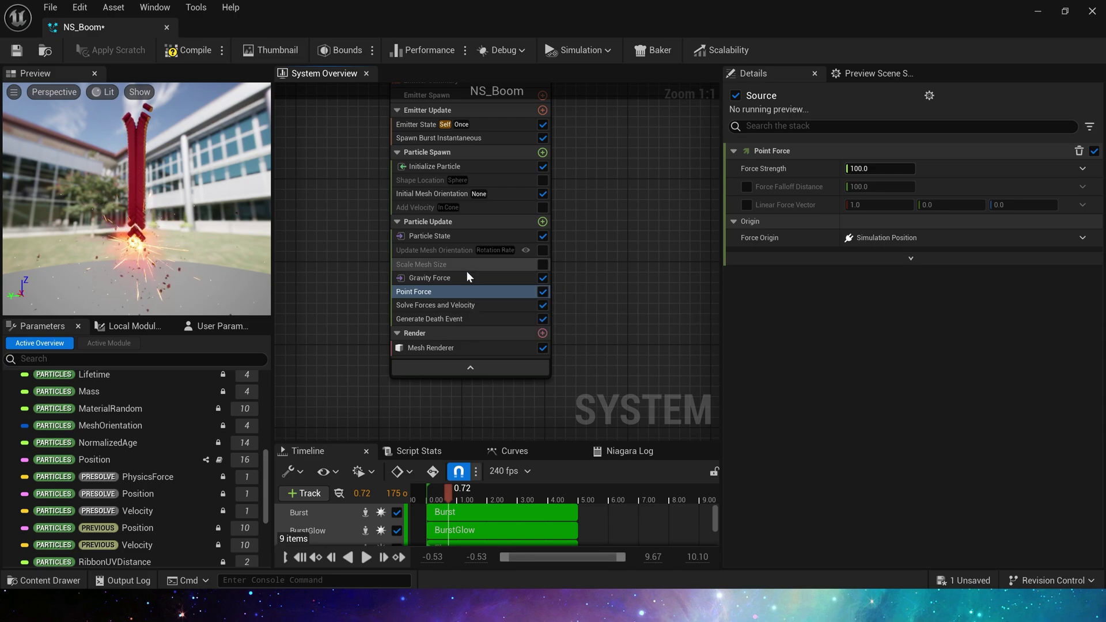
Copy the Make Custom Float from Bool input from Gravity Force into Point Force's Force Strength.
{"action": "left_click", "coordinate": [461, 279]}
{"action": "left_click", "coordinate": [940, 262]}
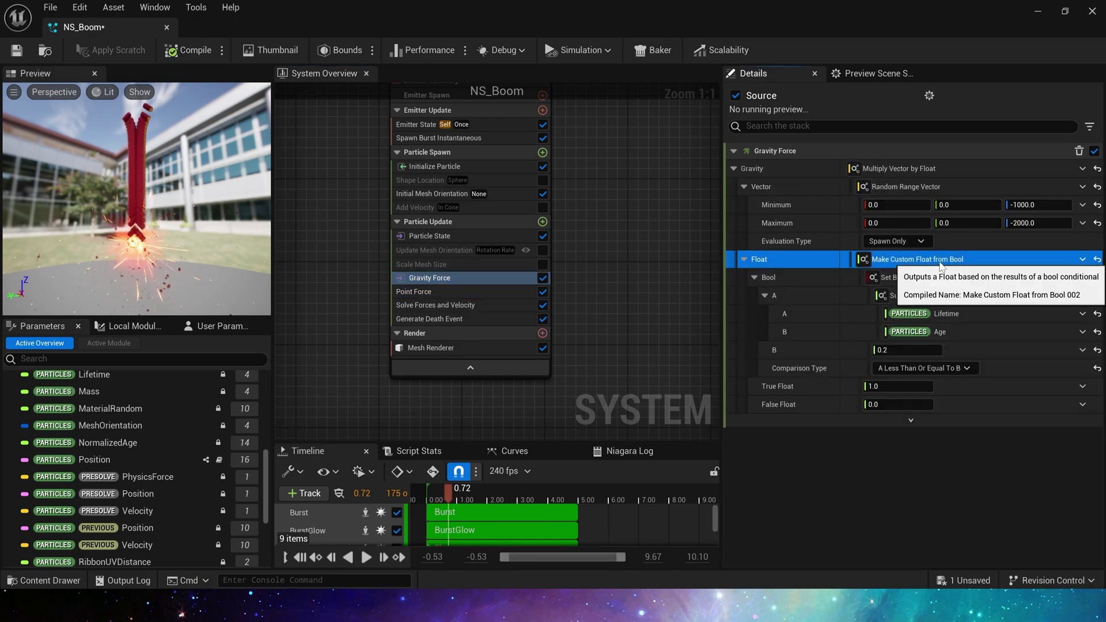
{"action": "left_click", "coordinate": [506, 291]}
{"action": "left_click", "coordinate": [963, 172]}
{"action": "key", "text": "ctrl+v"}
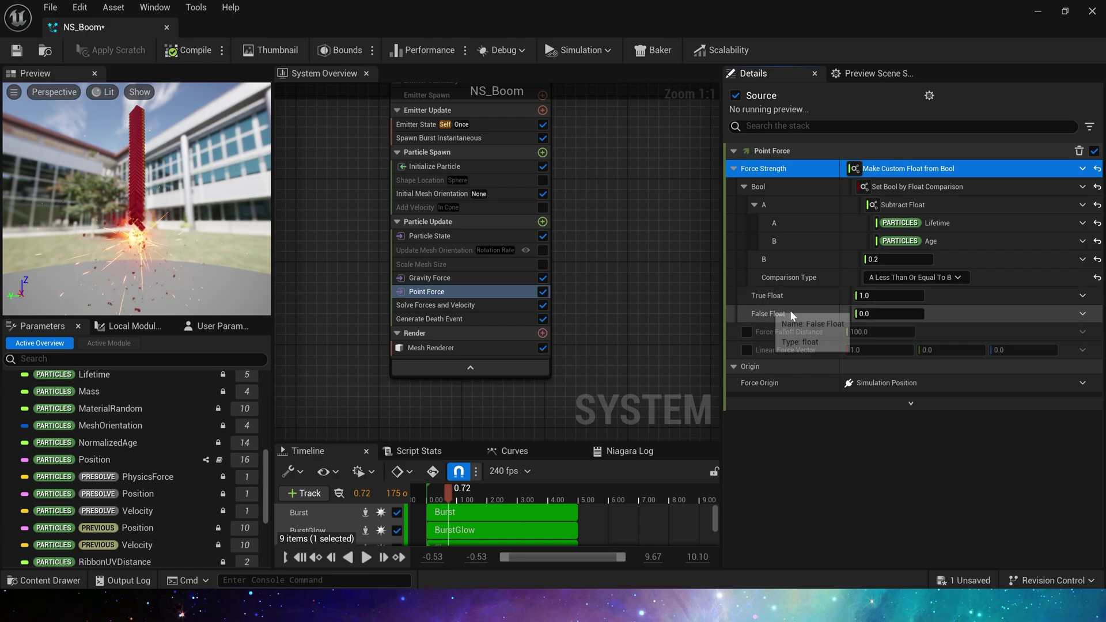
Set the True Float of Force Strength to a Random Range Float from 5000 to 10000.
{"action": "left_click", "coordinate": [1082, 296]}
{"action": "left_click", "coordinate": [835, 423]}
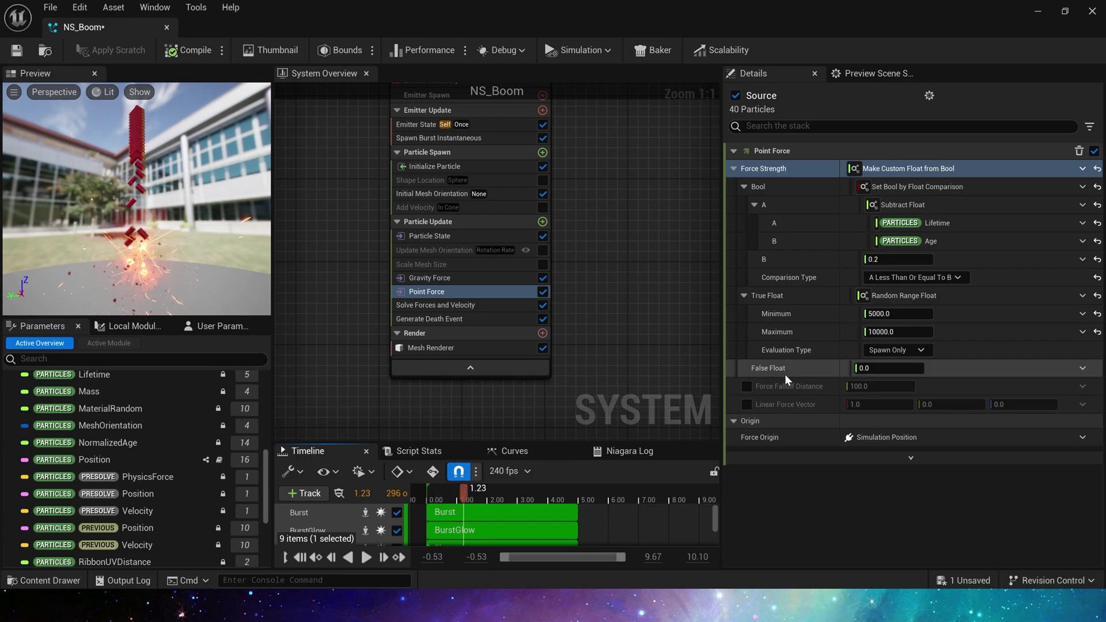
Reveal Point Force's advanced inputs and link PARTICLES Position to its Particle Position.
{"action": "left_click", "coordinate": [911, 458]}
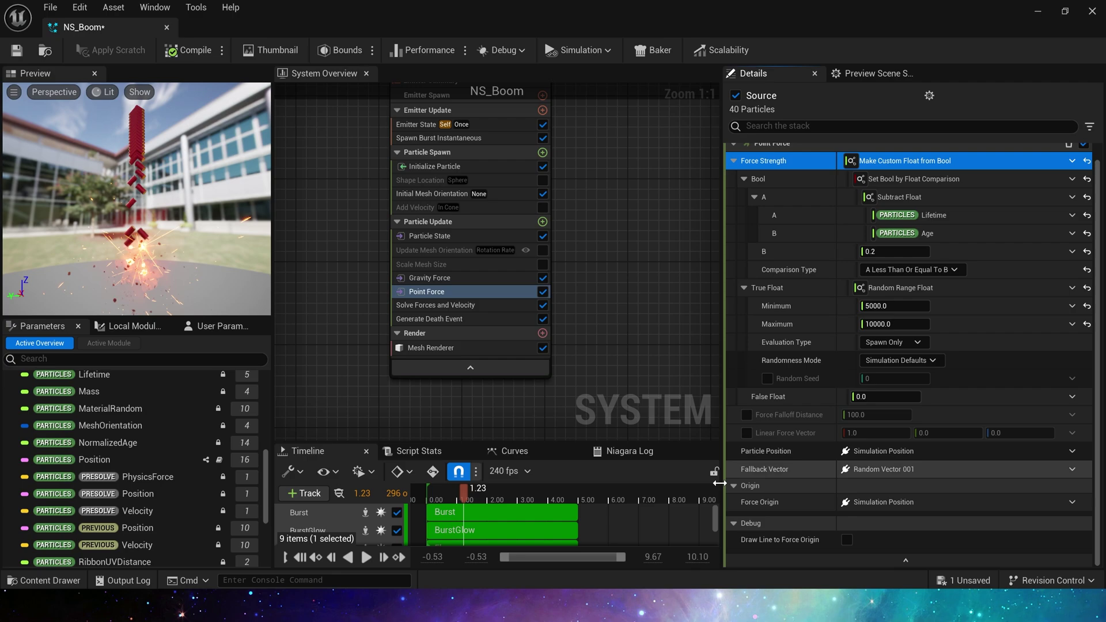
{"action": "scroll", "coordinate": [163, 469], "scroll_direction": "down", "scroll_amount": 2}
{"action": "left_click_drag", "start_coordinate": [94, 418], "coordinate": [881, 451]}
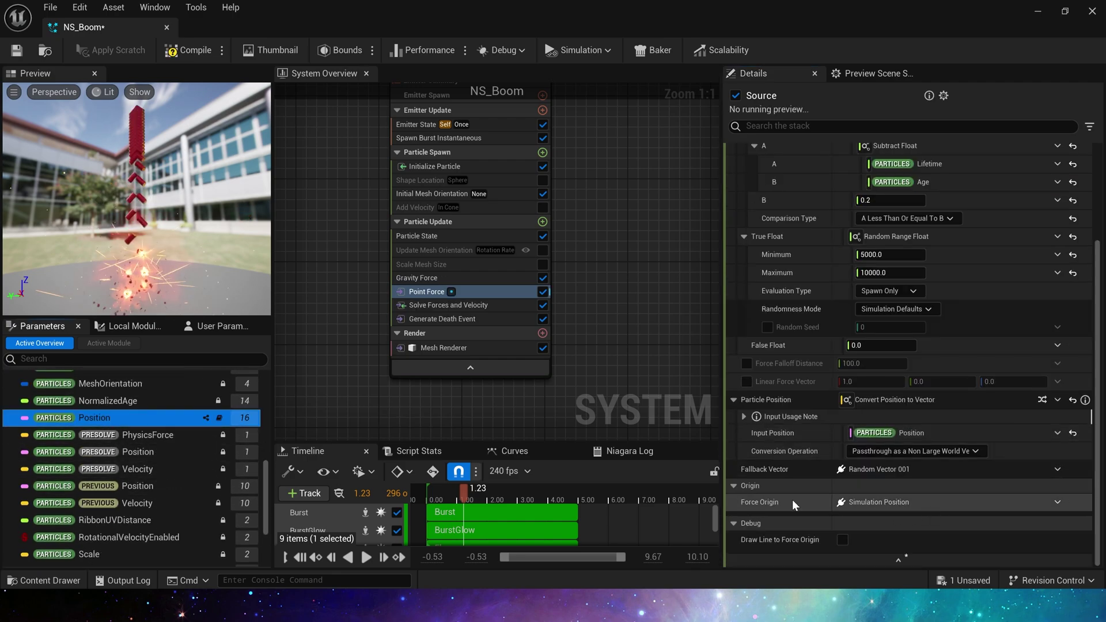
Link PARTICLES Position to Point Force's Force Origin and scrub the timeline to check the explosion.
{"action": "left_click_drag", "start_coordinate": [94, 417], "coordinate": [873, 503]}
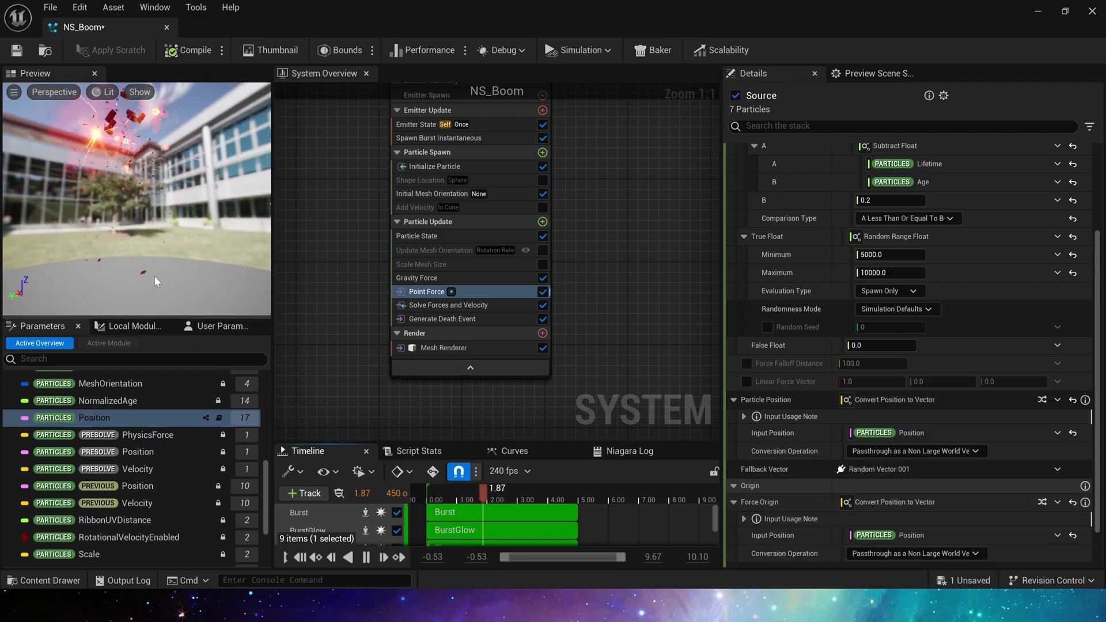
{"action": "left_click_drag", "start_coordinate": [438, 491], "coordinate": [464, 491]}
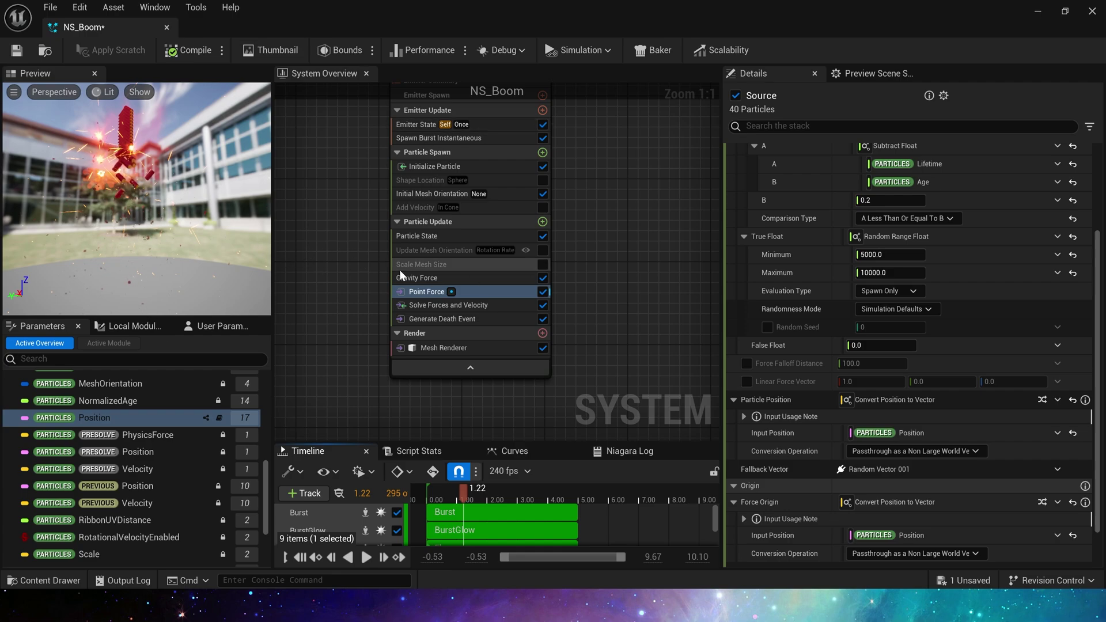
Enable the Source emitter's Update Mesh Orientation module and paste the copied Make Custom Float from Bool input into its Rotation Rate.
{"action": "left_click", "coordinate": [419, 252]}
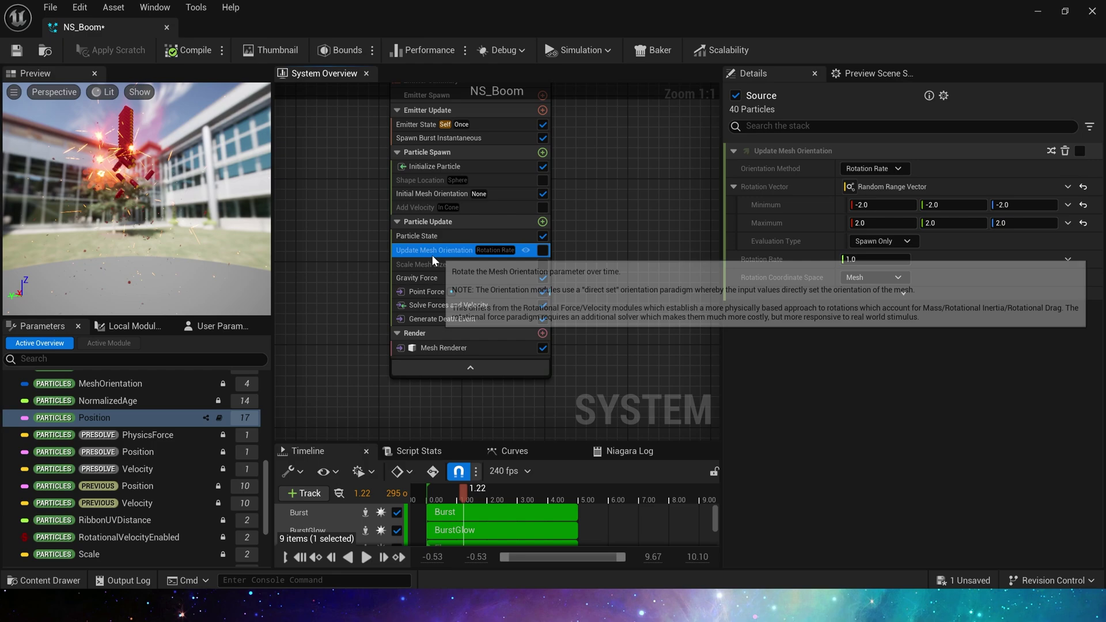
{"action": "left_click", "coordinate": [542, 251]}
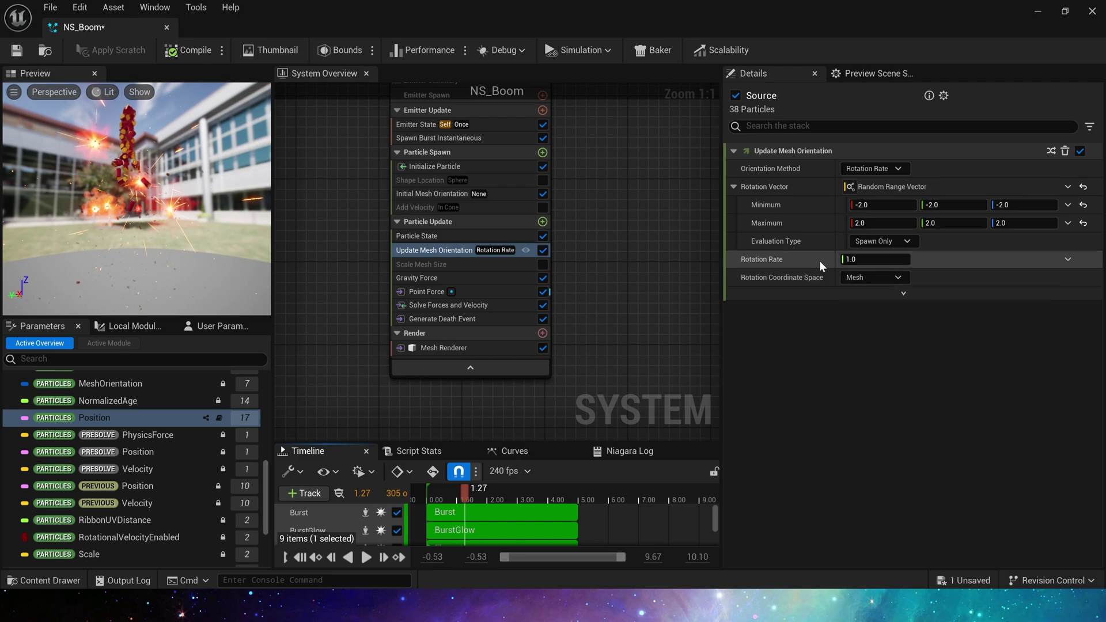
{"action": "left_click", "coordinate": [922, 264]}
{"action": "key", "text": "ctrl+v"}
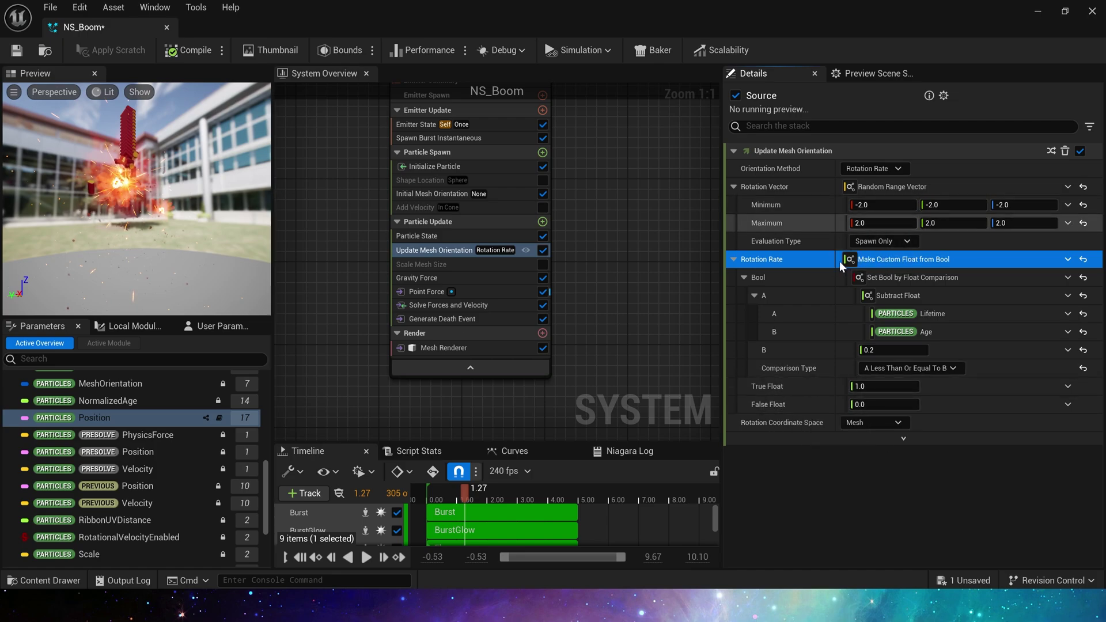
Play the simulation from an earlier time, examine the rotating pieces in the preview, and show the Initialize Particle settings.
{"action": "left_click_drag", "start_coordinate": [482, 501], "coordinate": [441, 494]}
{"action": "key", "text": "space"}
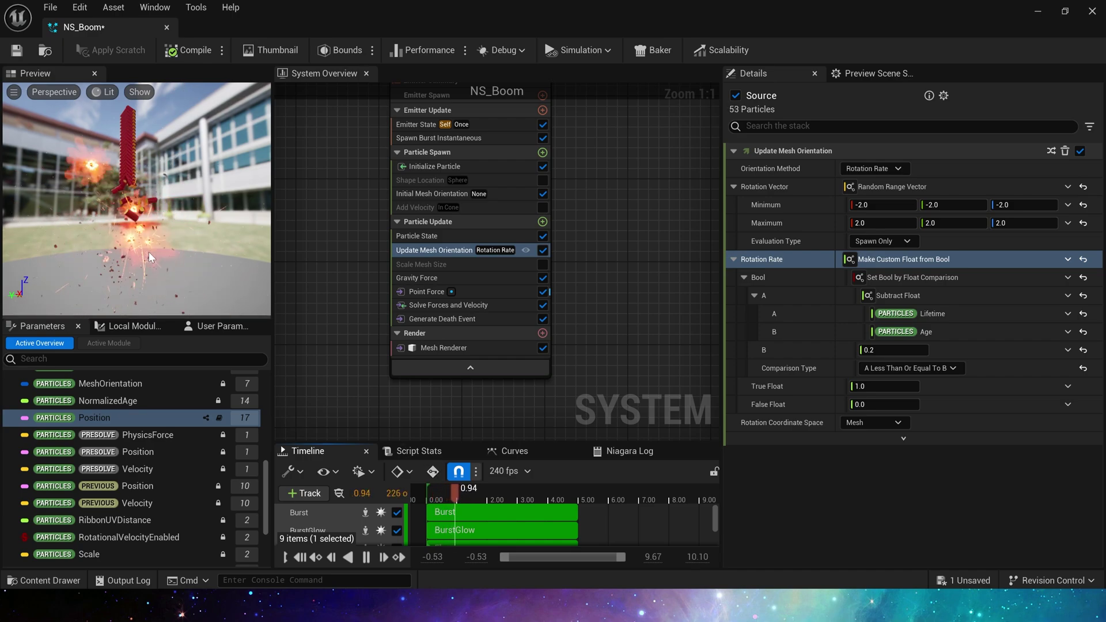
{"action": "left_click_drag", "start_coordinate": [173, 260], "coordinate": [161, 279]}
{"action": "left_click", "coordinate": [434, 166]}
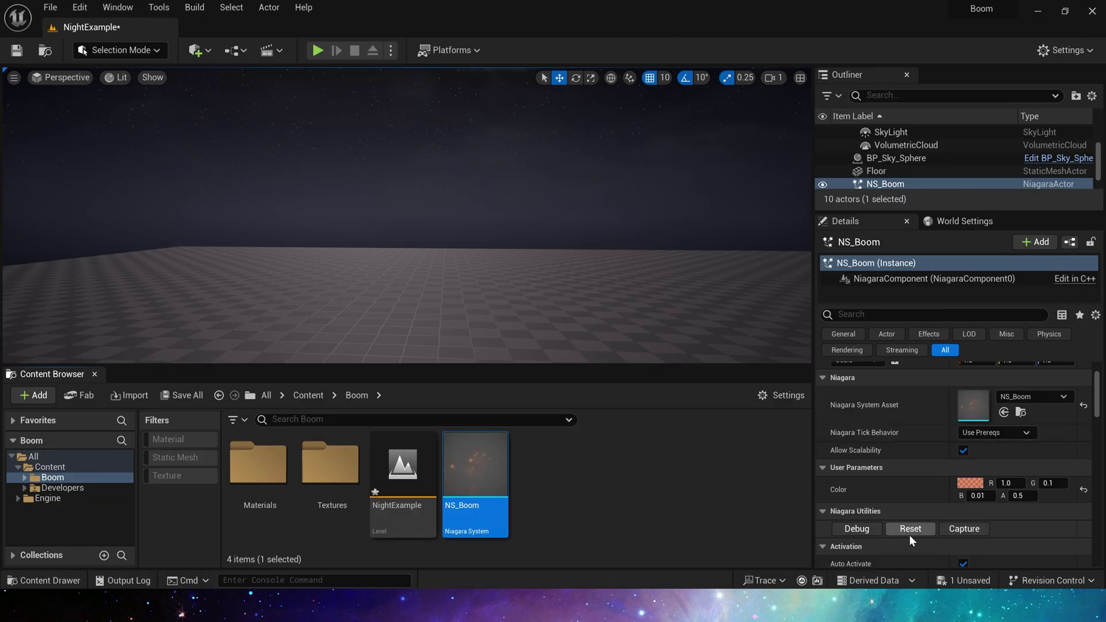
Reset the NS_Boom actor in the NightExample level repeatedly and examine the sequential explosion from different viewpoints.
{"action": "left_click", "coordinate": [910, 533]}
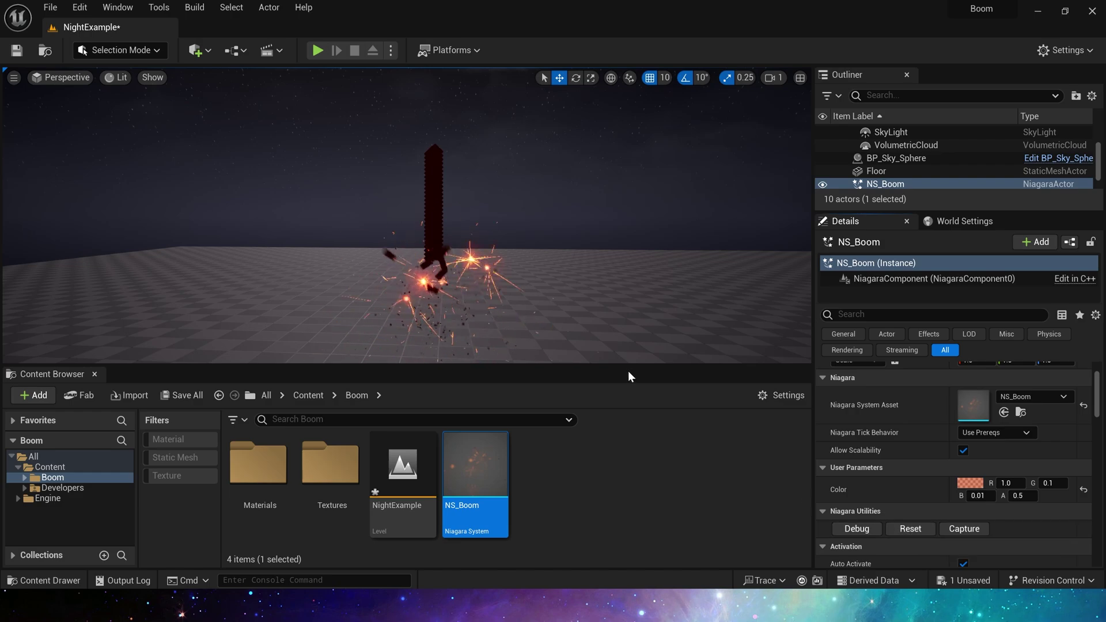
{"action": "right_click_drag", "start_coordinate": [661, 238], "coordinate": [834, 377]}
{"action": "left_click", "coordinate": [909, 528]}
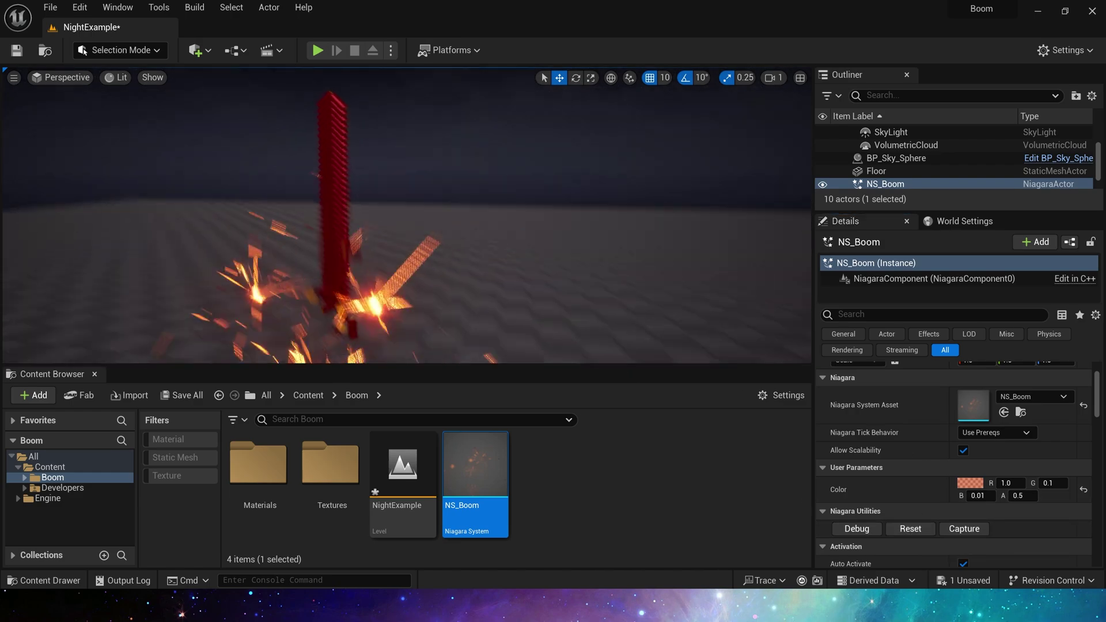
{"action": "right_click_drag", "start_coordinate": [660, 300], "coordinate": [661, 241]}
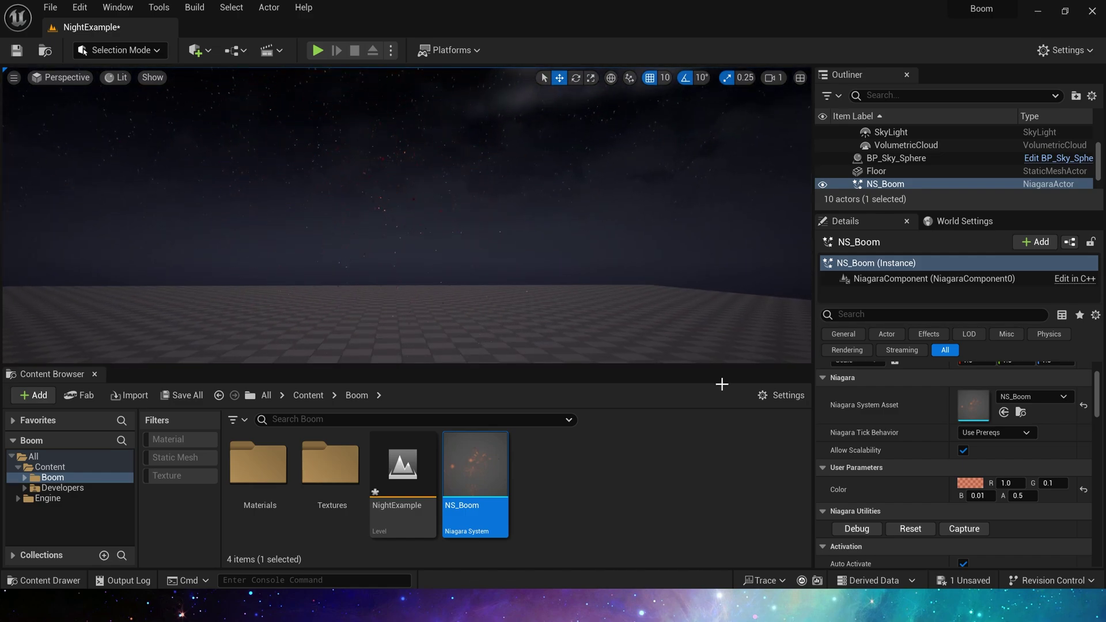
{"action": "left_click", "coordinate": [905, 529]}
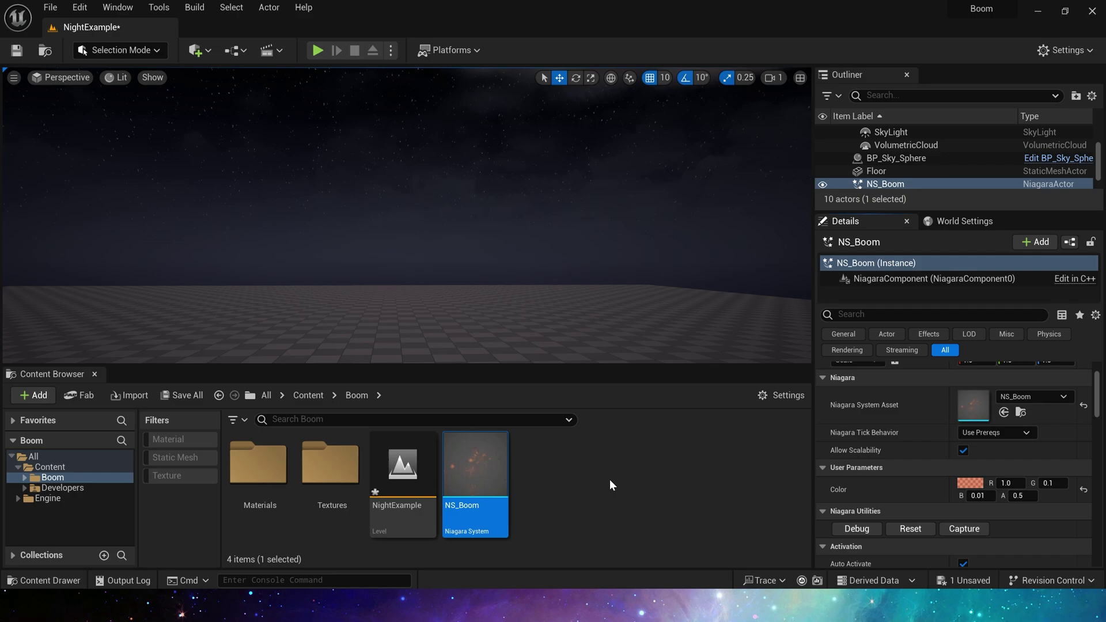
Save the NightExample level and replay the placed NS_Boom effect.
{"action": "left_click", "coordinate": [17, 50]}
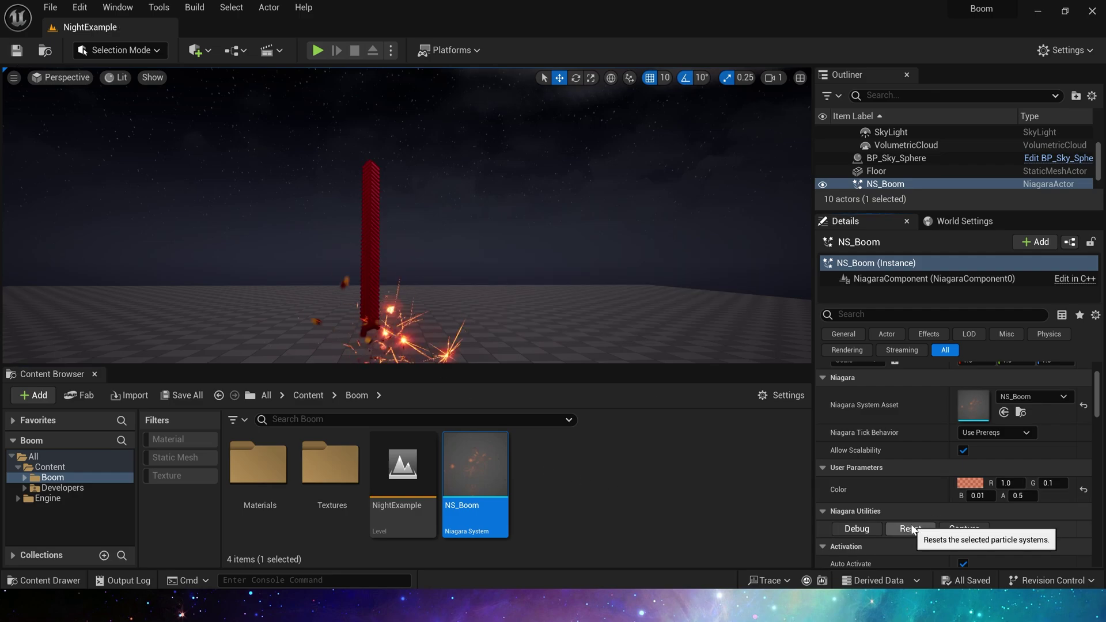
{"action": "left_click", "coordinate": [911, 528]}
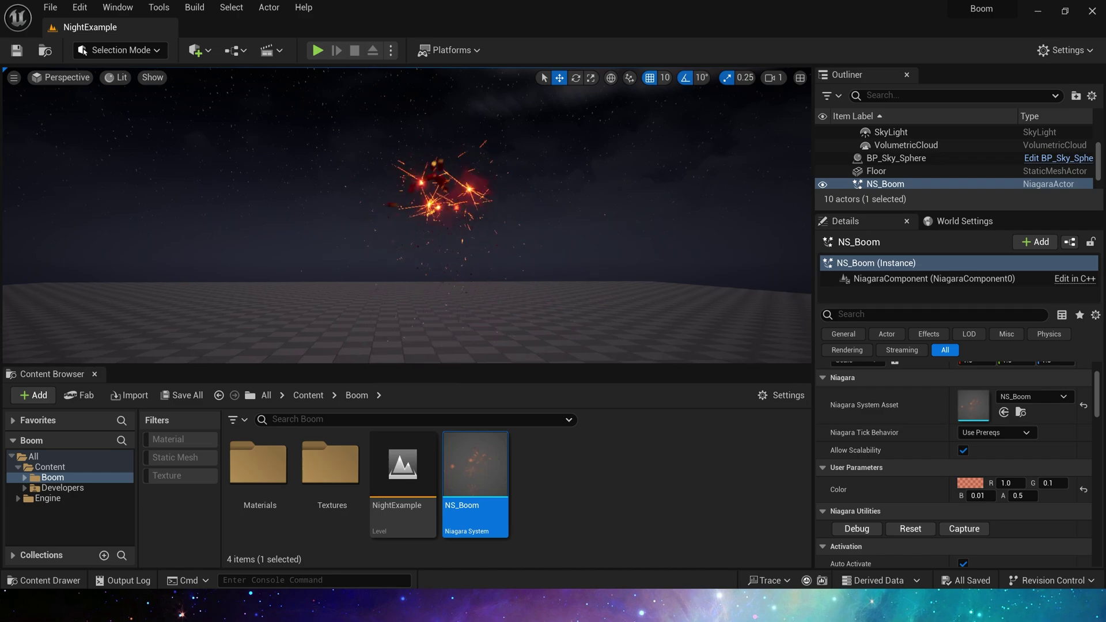
{"action": "left_click", "coordinate": [909, 526]}
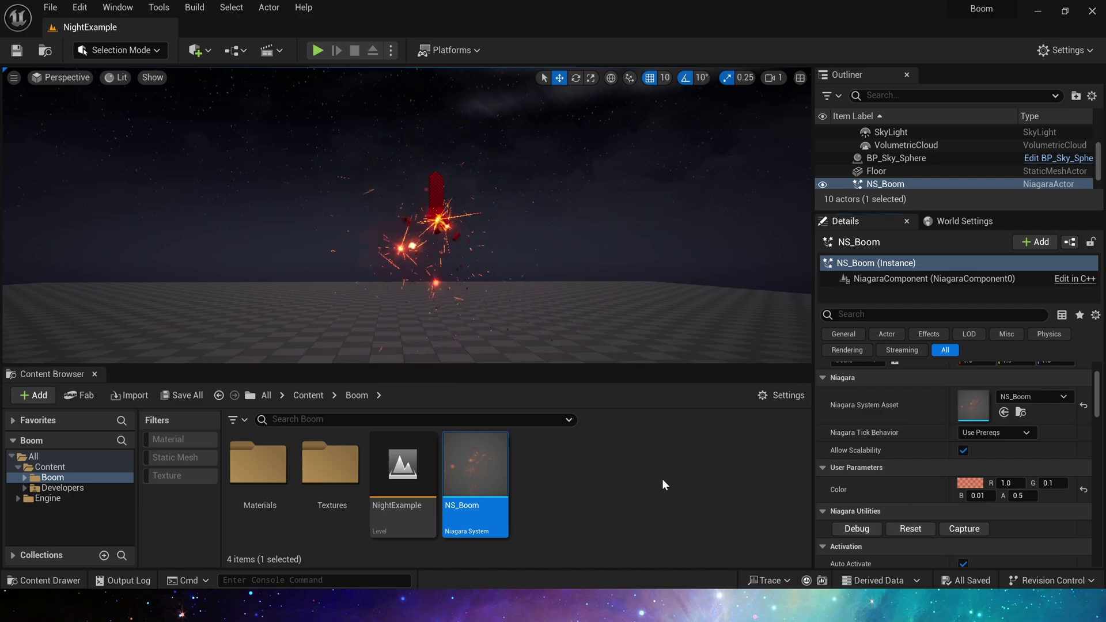